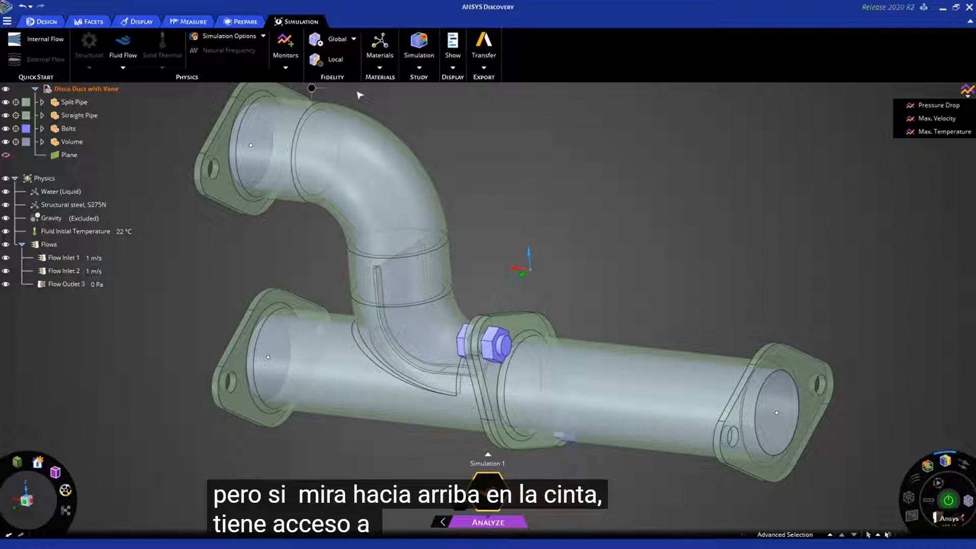
pyautogui.click(263, 37)
pyautogui.click(424, 109)
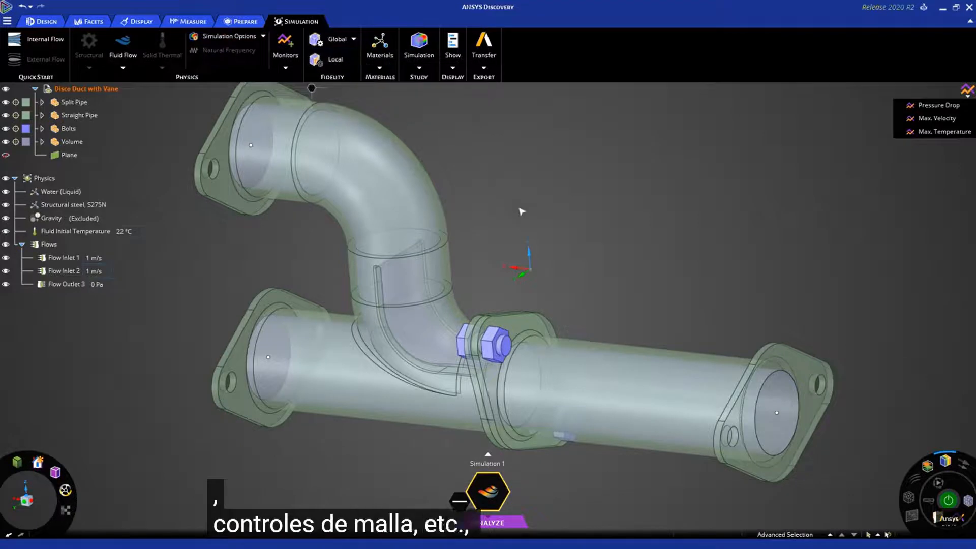
pyautogui.scroll(-1, 515, 207)
pyautogui.keyDown('shift'); pyautogui.moveTo(546, 208); pyautogui.dragTo(523, 231, button='middle'); pyautogui.keyUp('shift')
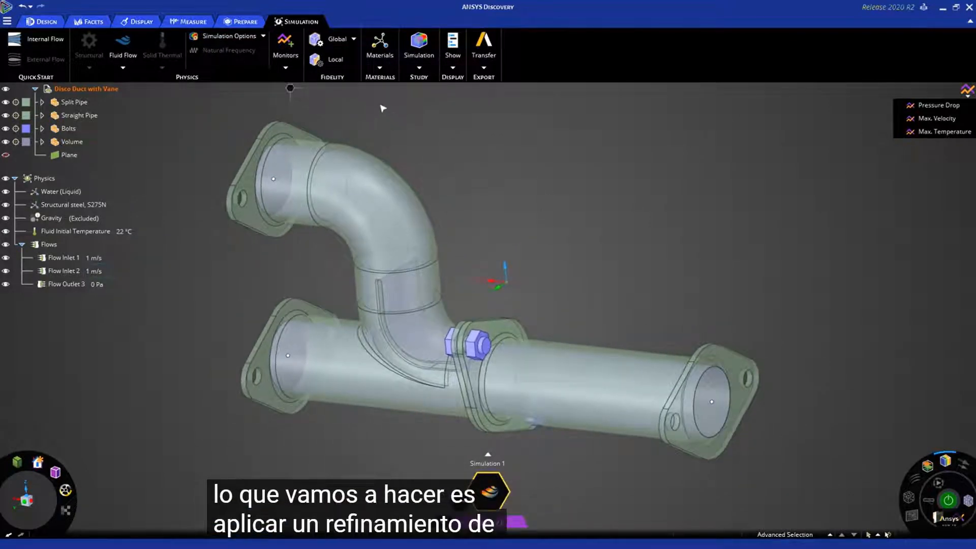
# - Apply a local fidelity of 5 mm to the entire fluid volume body inside the pipes
pyautogui.click(333, 59)
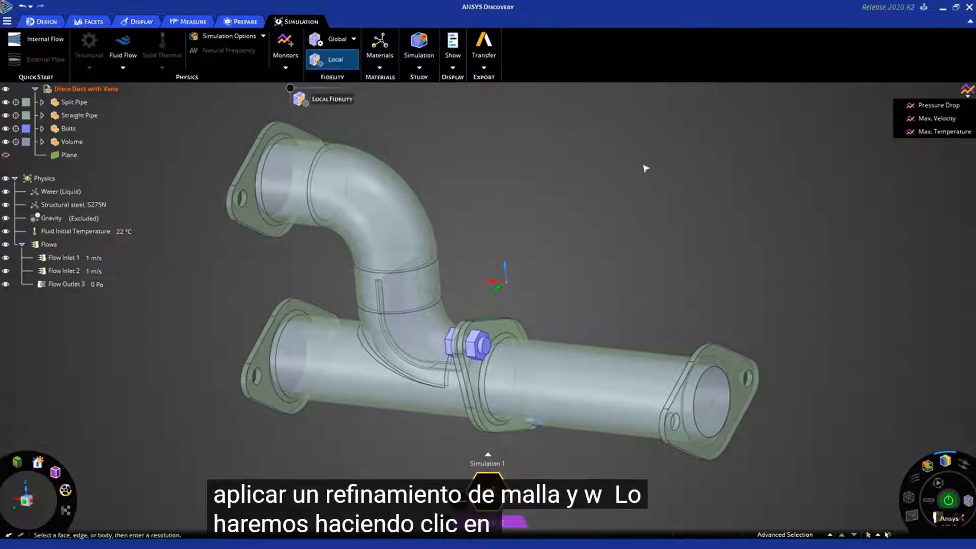
pyautogui.tripleClick(713, 390)
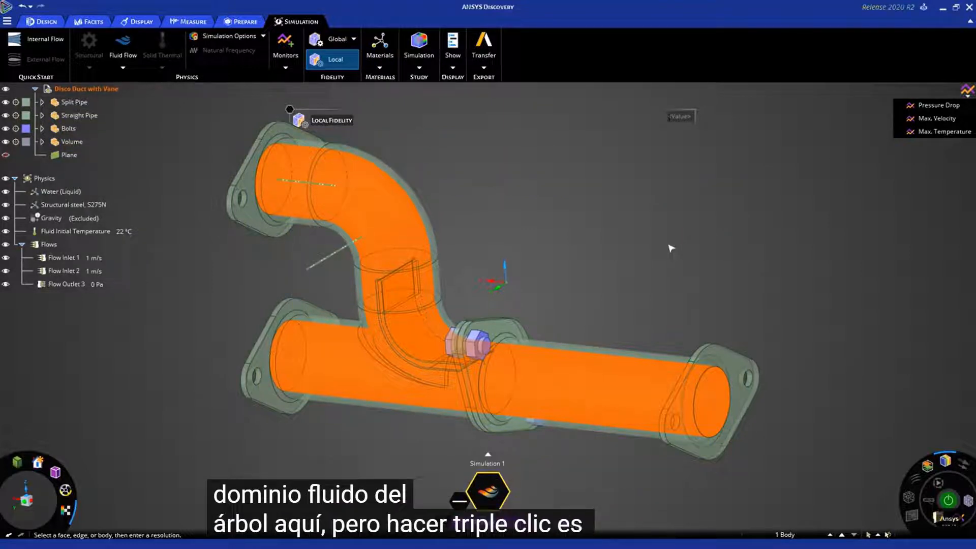
pyautogui.keyDown('ctrl'); pyautogui.moveTo(641, 233); pyautogui.dragTo(643, 248, button='middle'); pyautogui.keyUp('ctrl')
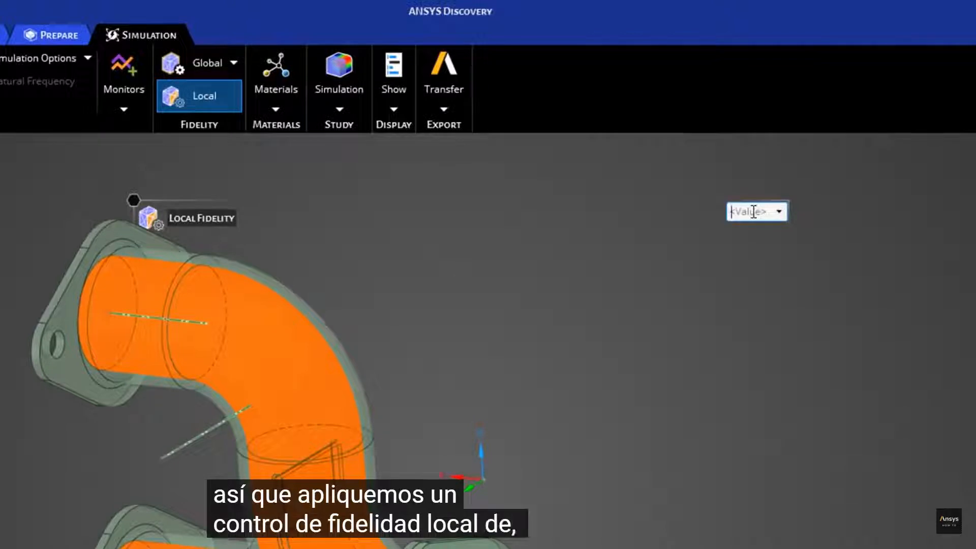
pyautogui.write('5')
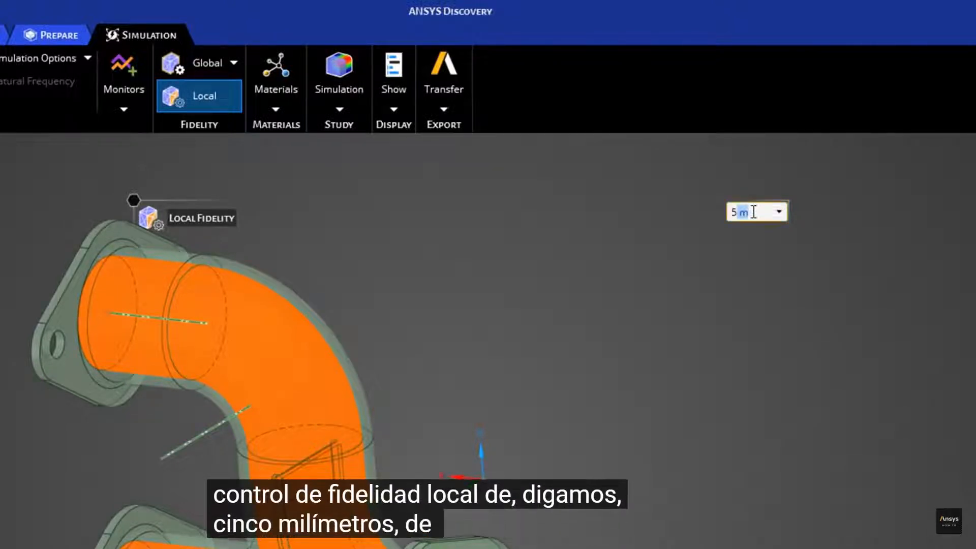
pyautogui.write('mm')
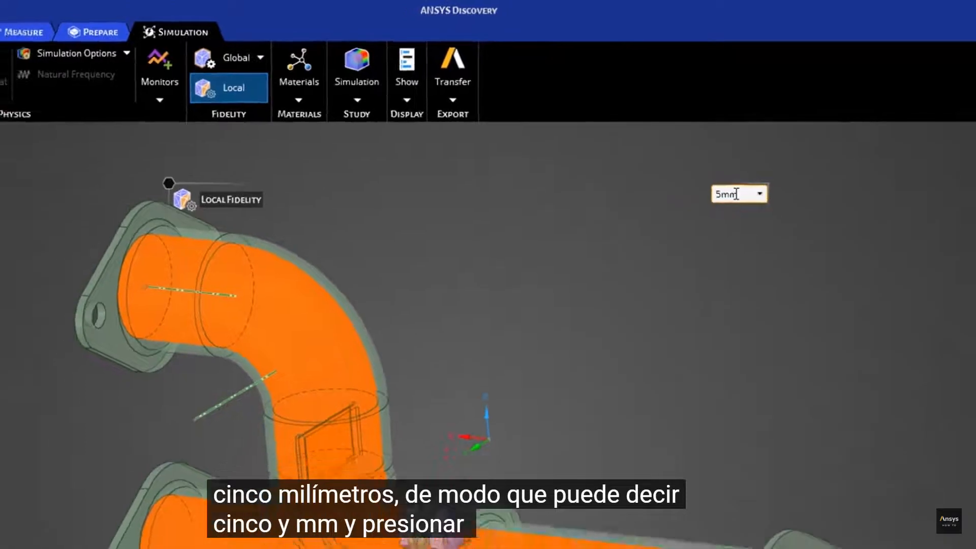
pyautogui.press('Return')
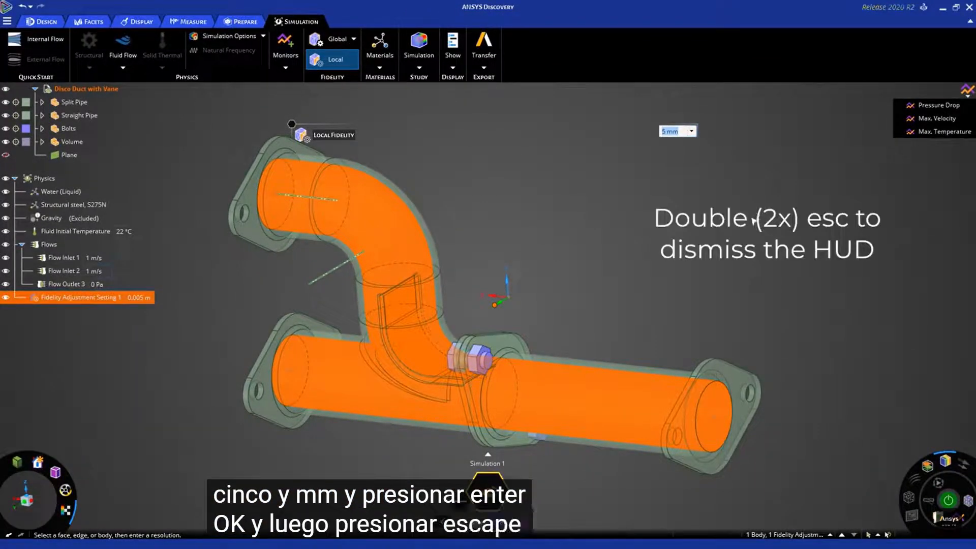
pyautogui.press('Escape')
pyautogui.press('Escape')
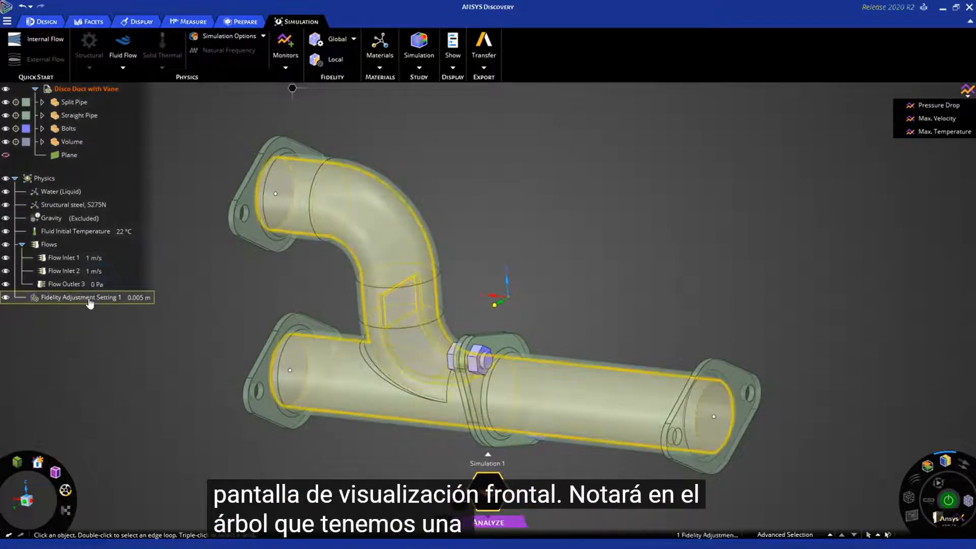
pyautogui.click(90, 302)
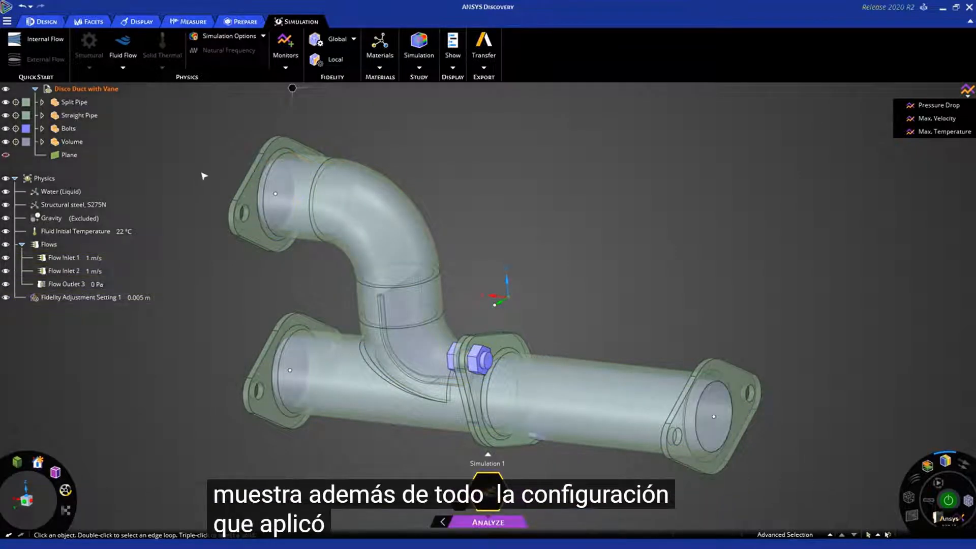
# - Measure the radius of the circular edge at the fluid outlet on the straight pipe's end
pyautogui.moveTo(675, 283)
pyautogui.mouseDown(button='middle')
pyautogui.moveTo(656, 286)
pyautogui.moveTo(674, 295)
pyautogui.mouseUp(button='middle')
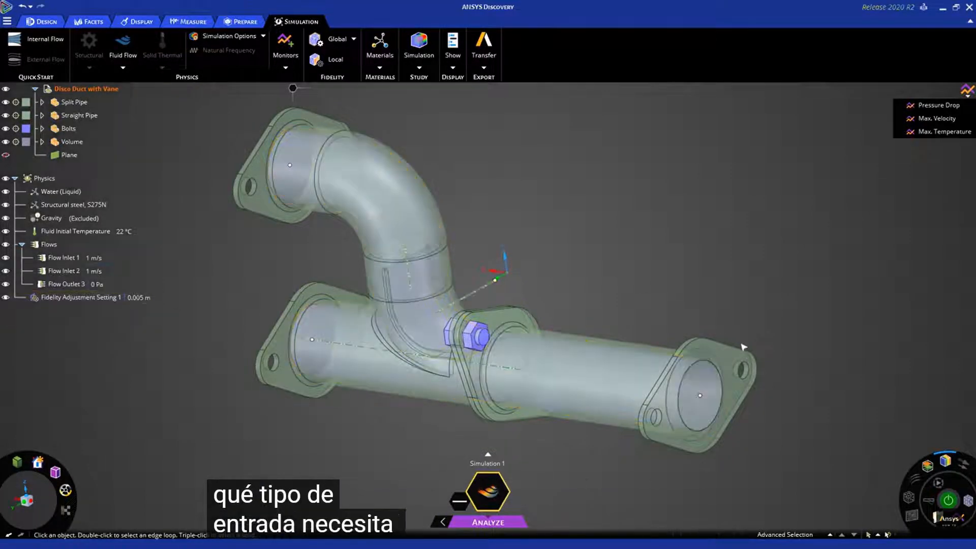
pyautogui.click(679, 406)
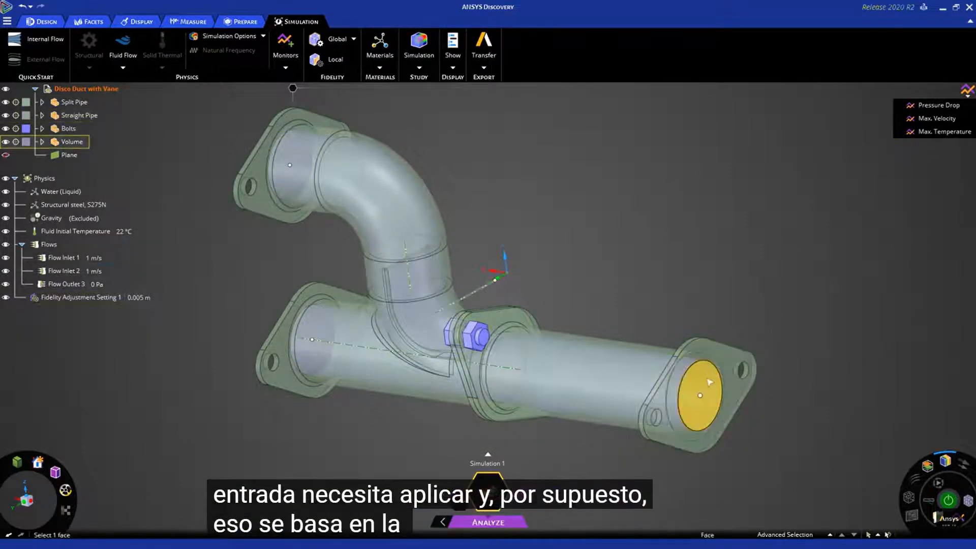
pyautogui.scroll(5, 698, 381)
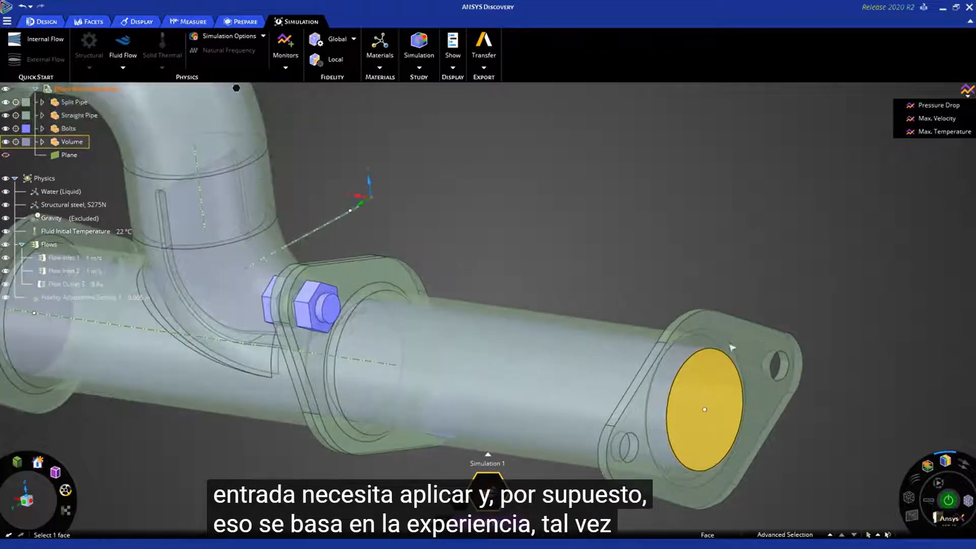
pyautogui.click(732, 340)
pyautogui.click(740, 256)
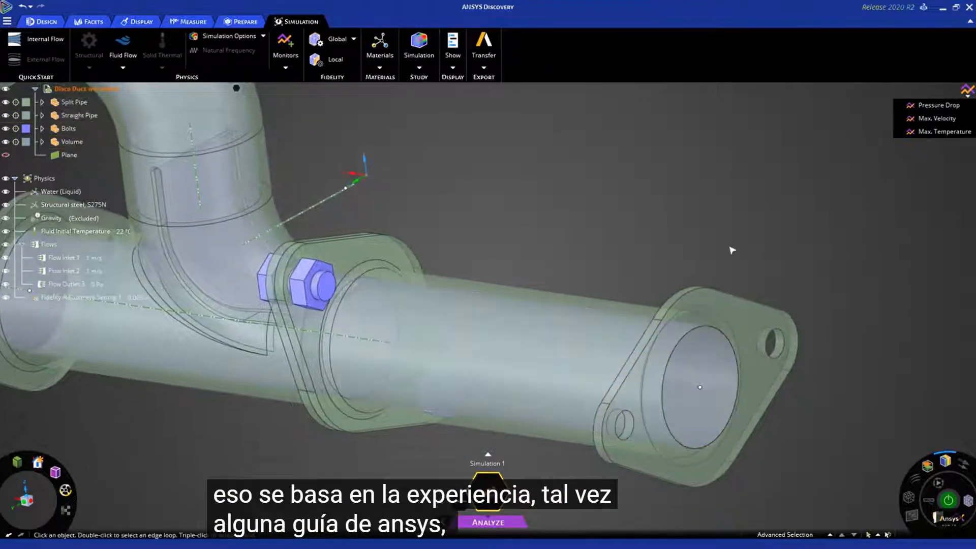
pyautogui.click(708, 330)
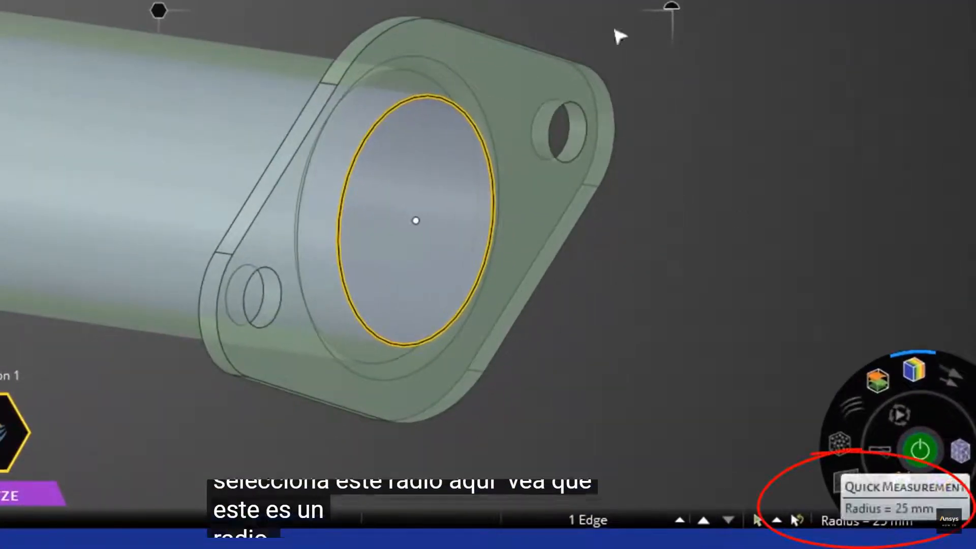
pyautogui.scroll(-1, 416, 220)
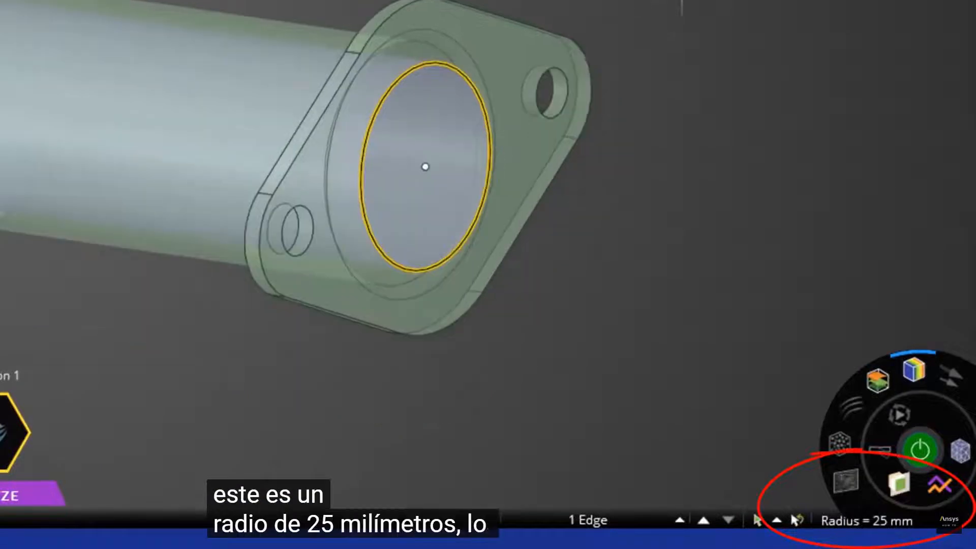
pyautogui.keyDown('shift'); pyautogui.moveTo(425, 166); pyautogui.dragTo(502, 254, button='middle'); pyautogui.keyUp('shift')
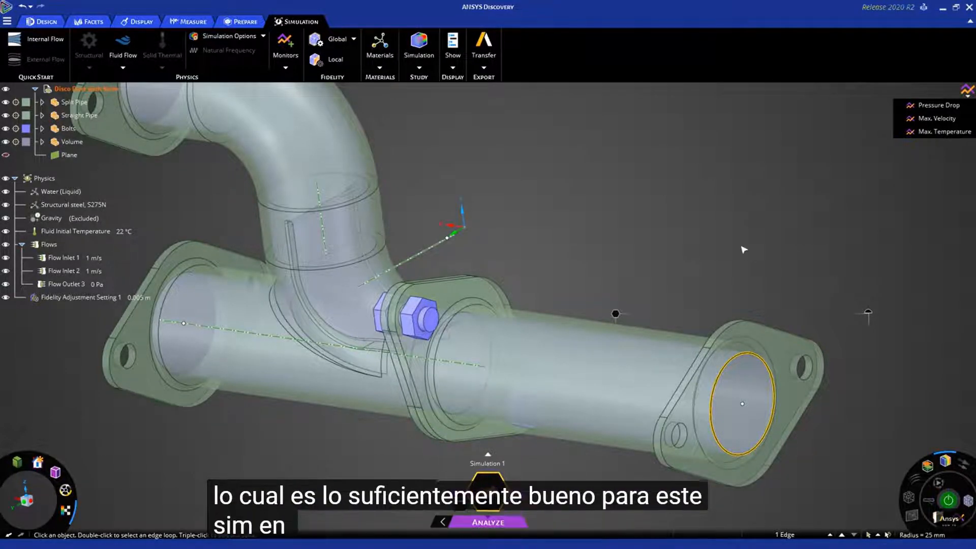
pyautogui.click(746, 252)
# - Make the split pipe and the straight pipe opaque by switching off their transparency
pyautogui.moveTo(948, 467)
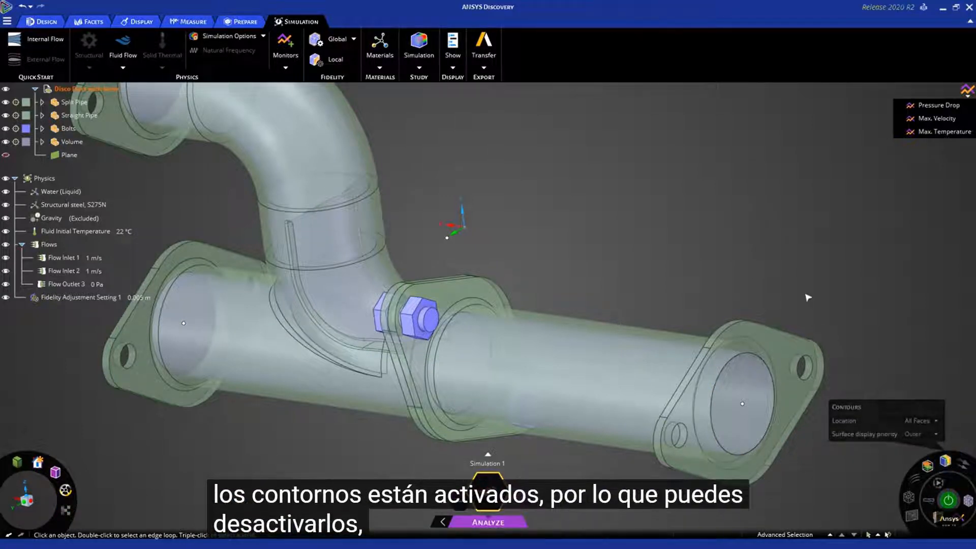
pyautogui.scroll(-4, 652, 234)
pyautogui.keyDown('ctrl'); pyautogui.moveTo(646, 229); pyautogui.dragTo(637, 255, button='middle'); pyautogui.keyUp('ctrl')
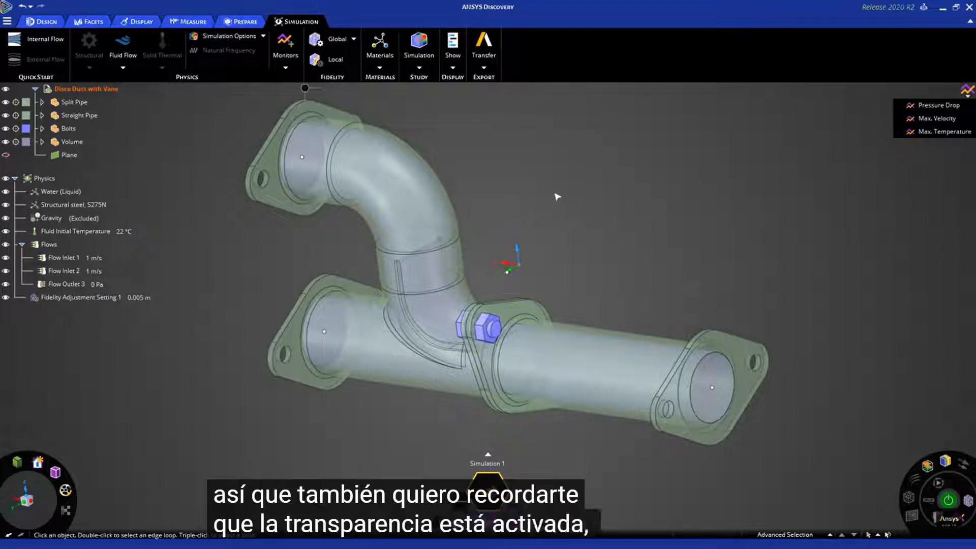
pyautogui.click(436, 205)
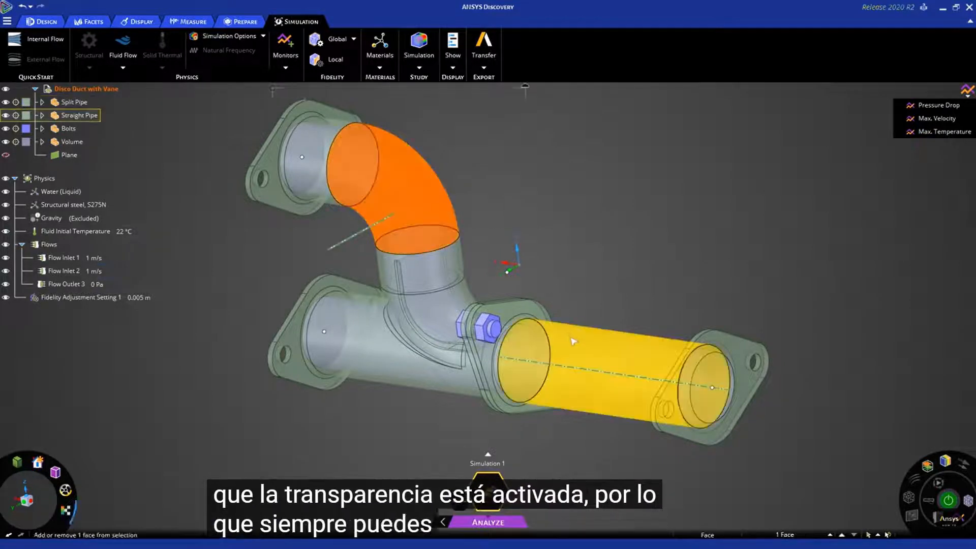
pyautogui.keyDown('ctrl'); pyautogui.click(610, 366); pyautogui.keyUp('ctrl')
pyautogui.scroll(-3, 669, 227)
pyautogui.keyDown('shift'); pyautogui.moveTo(669, 227); pyautogui.dragTo(628, 261, button='middle'); pyautogui.keyUp('shift')
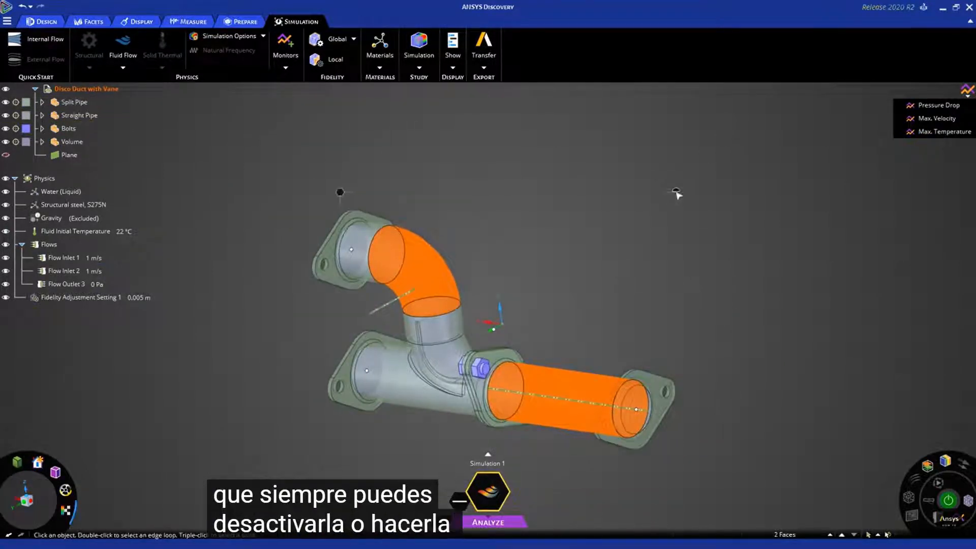
pyautogui.rightClick(677, 192)
pyautogui.click(689, 182)
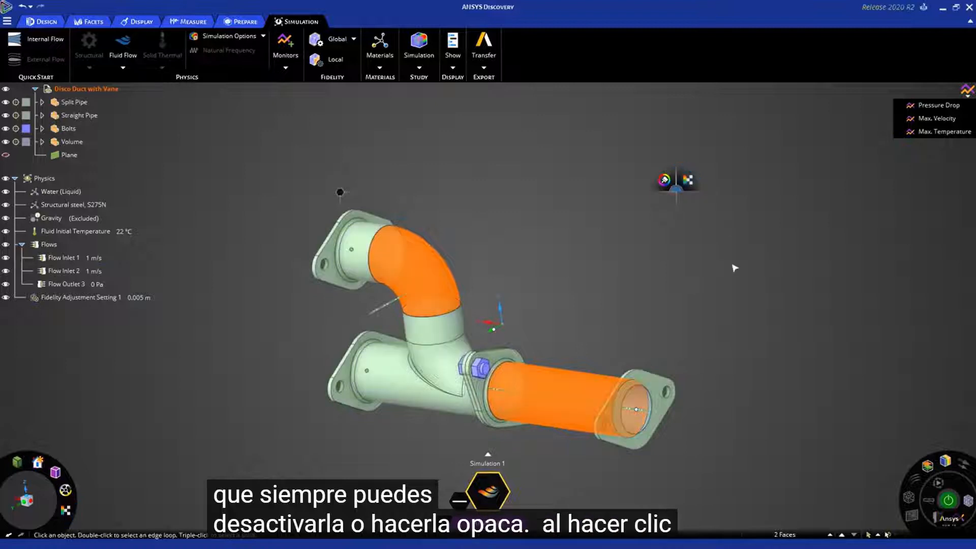
pyautogui.click(529, 334)
# - View the duct in cross section using the coordinate system axis, and return to the 3D view
pyautogui.scroll(5, 512, 333)
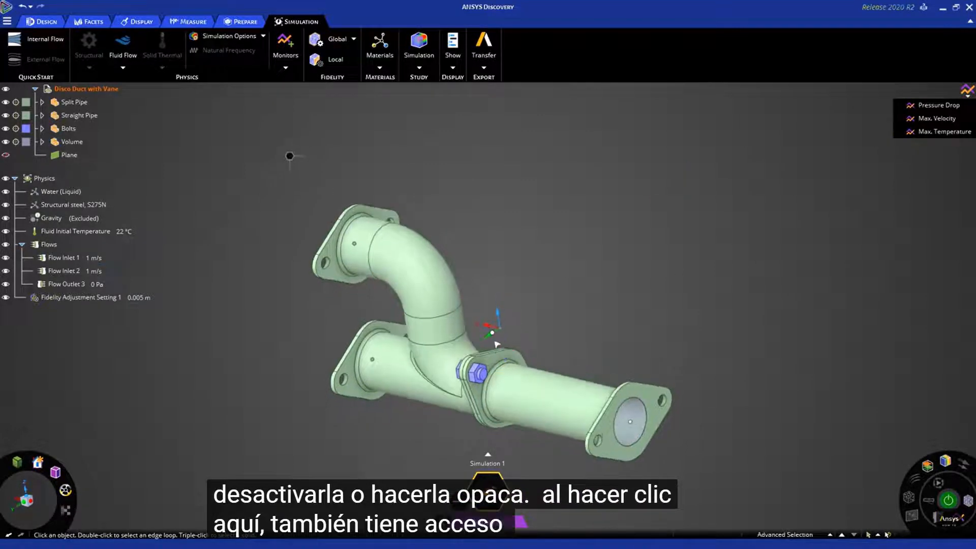
pyautogui.scroll(2, 539, 309)
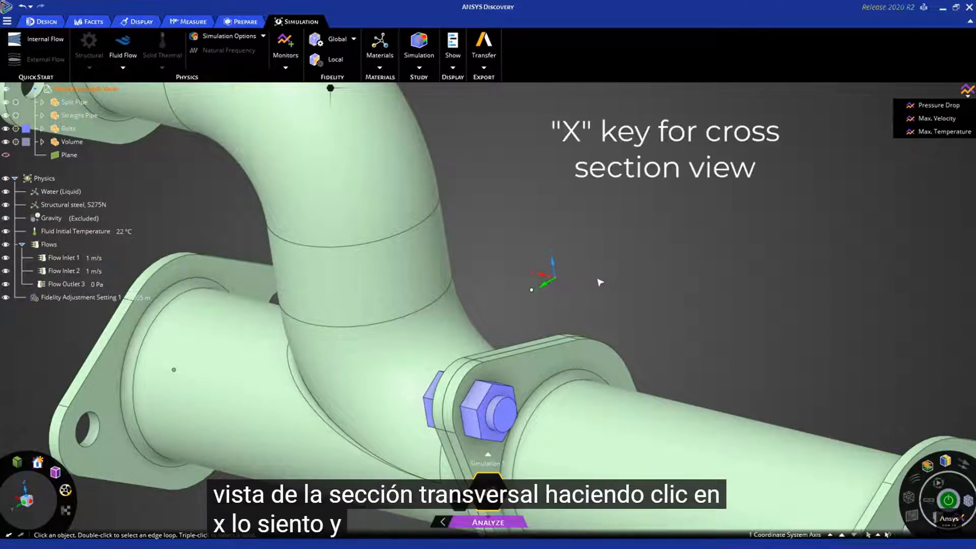
pyautogui.scroll(-3, 600, 280)
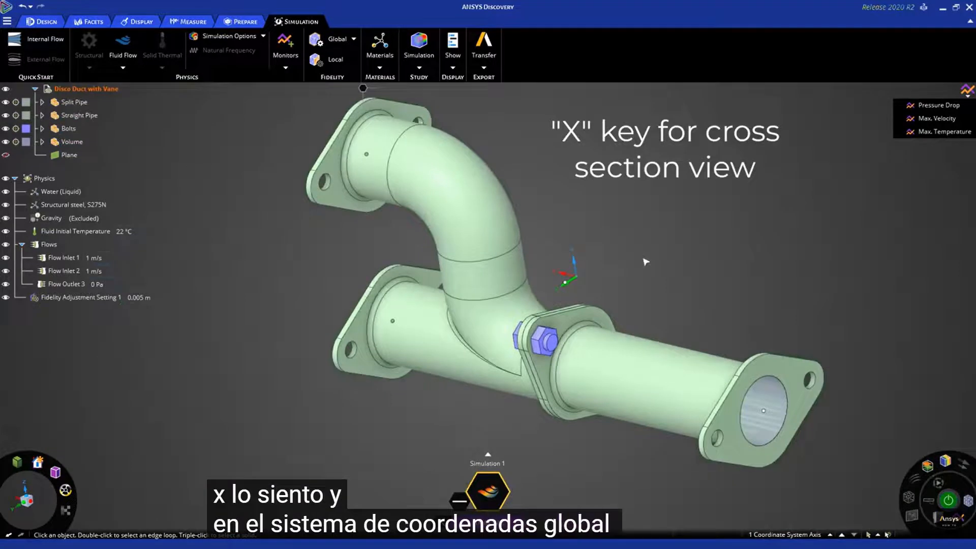
pyautogui.press('x')
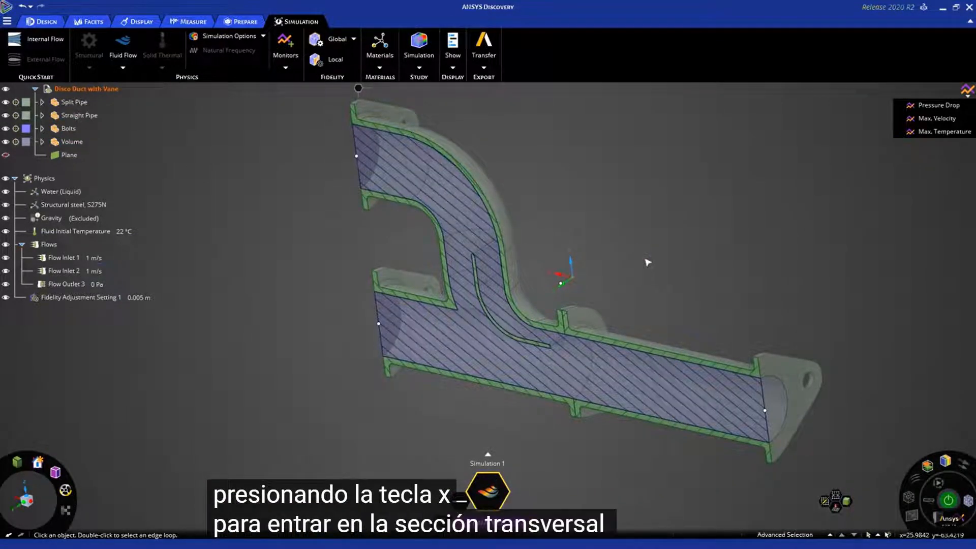
pyautogui.press('d')
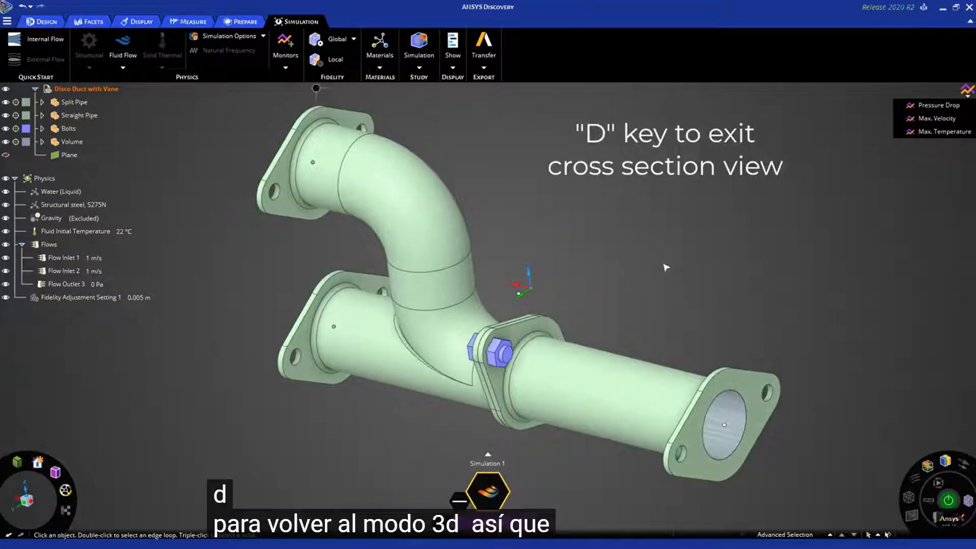
# - Create a monitor for the average pressure on the fluid inlet face of the split pipe's curved branch
pyautogui.moveTo(663, 262); pyautogui.dragTo(556, 219, button='middle')
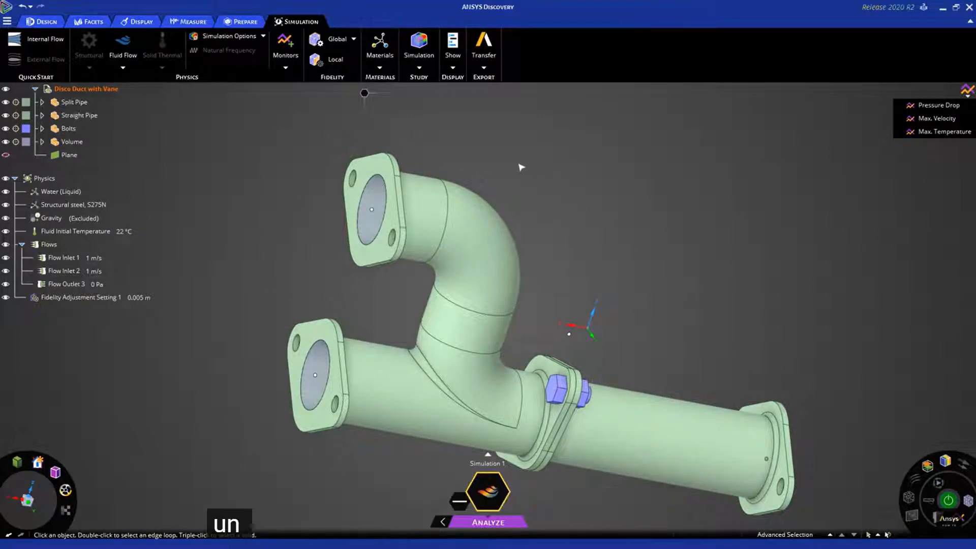
pyautogui.keyDown('shift'); pyautogui.moveTo(483, 153); pyautogui.dragTo(469, 168, button='middle'); pyautogui.keyUp('shift')
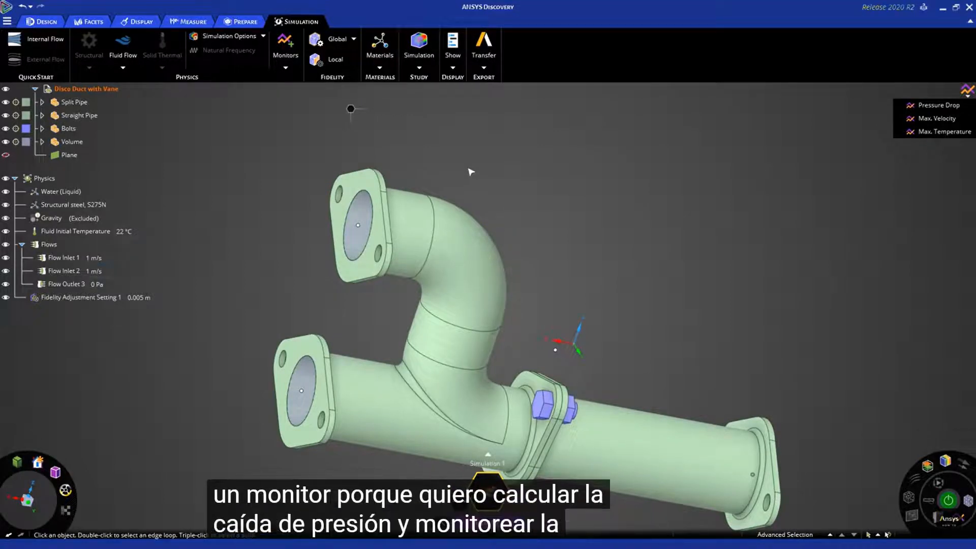
pyautogui.keyDown('shift'); pyautogui.moveTo(471, 172); pyautogui.dragTo(466, 174, button='middle'); pyautogui.keyUp('shift')
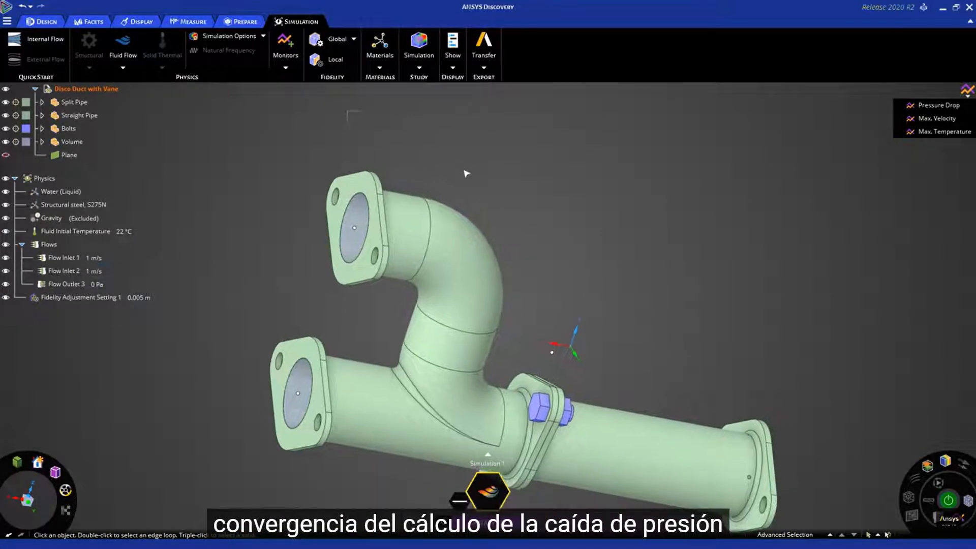
pyautogui.click(63, 284)
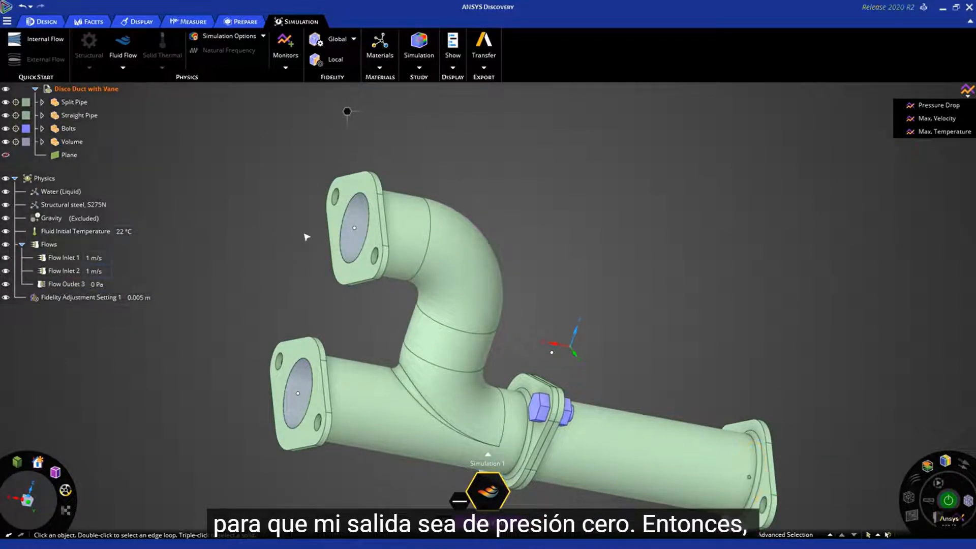
pyautogui.click(357, 219)
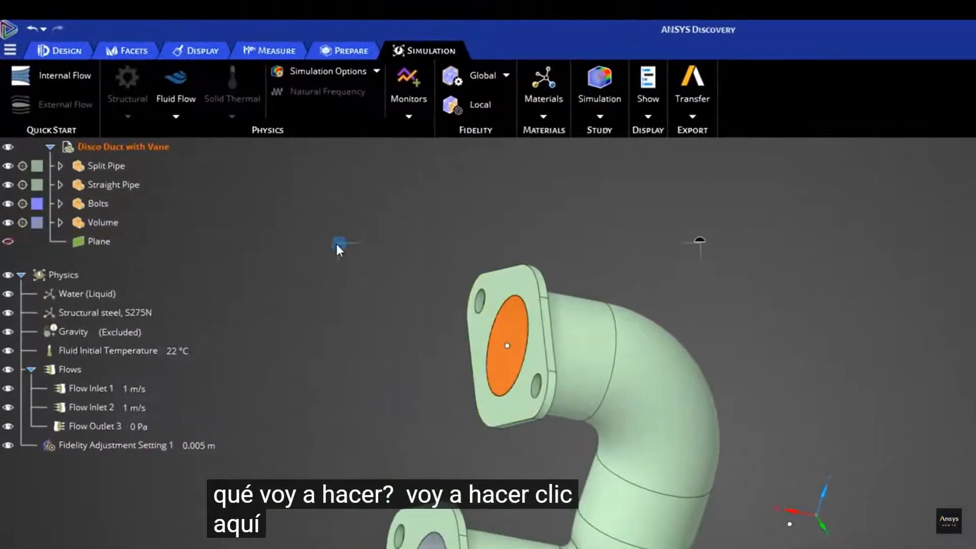
pyautogui.rightClick(319, 227)
pyautogui.click(305, 243)
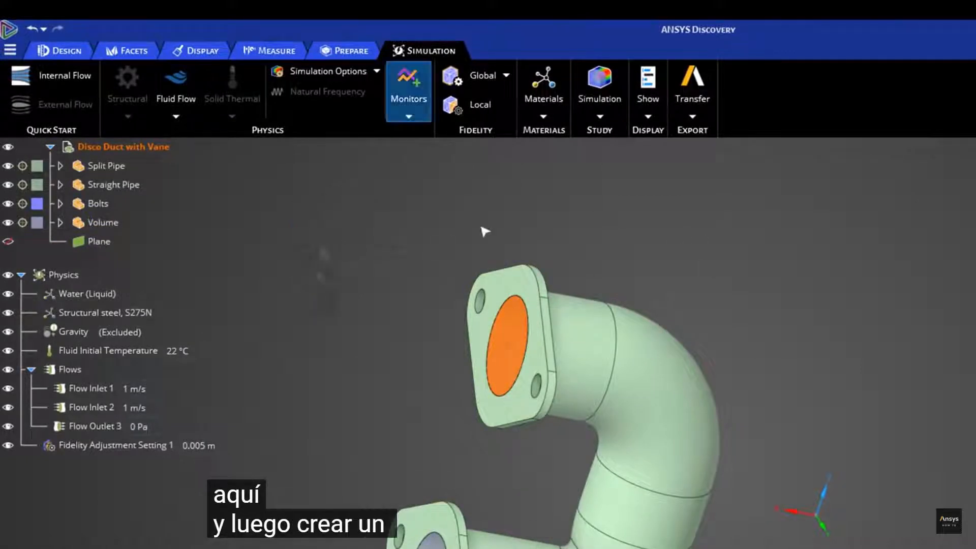
pyautogui.click(459, 269)
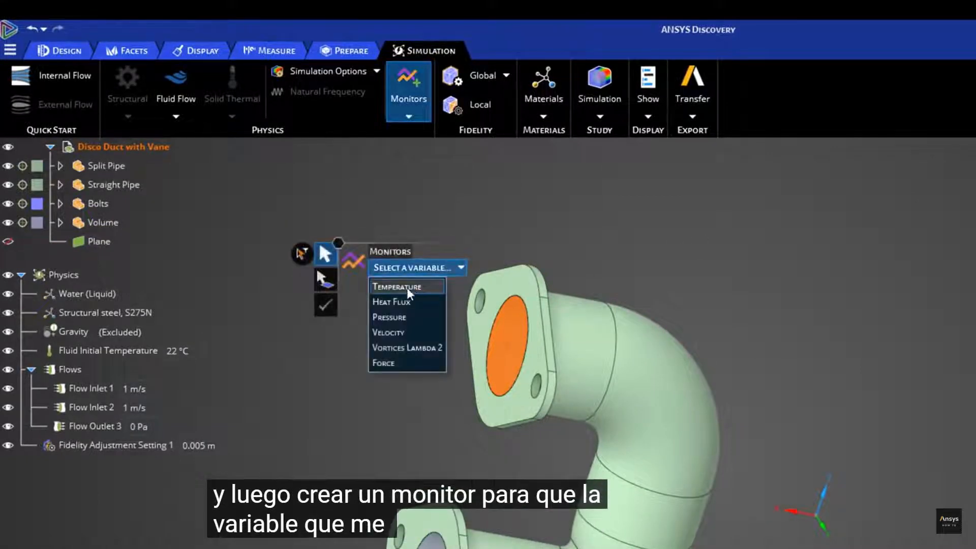
pyautogui.click(398, 318)
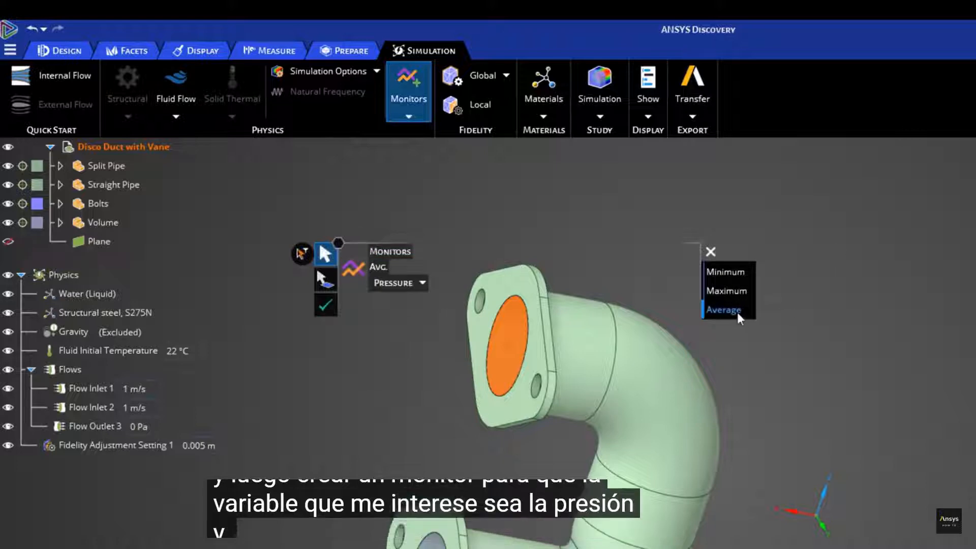
pyautogui.click(326, 307)
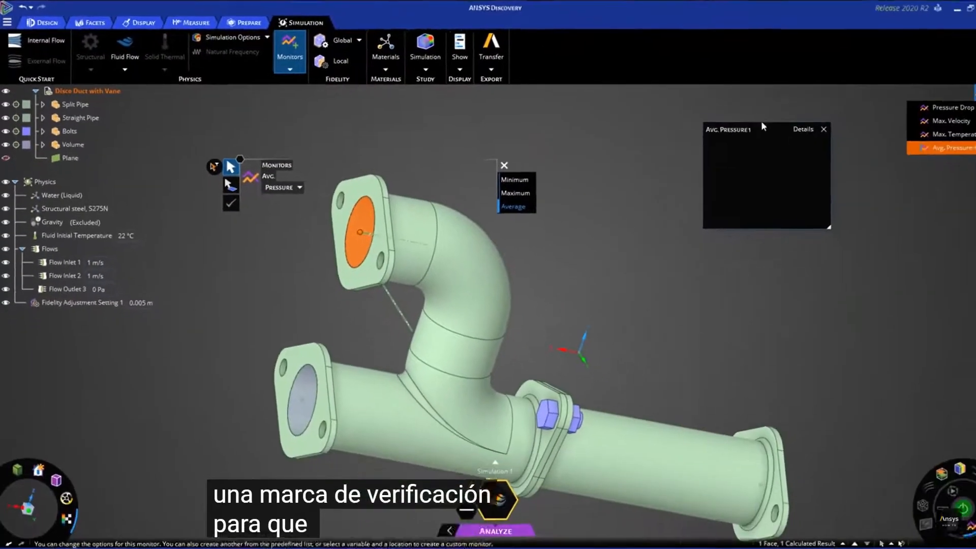
# - Open the details chart of the average pressure monitor, enlarge it and finish the monitor definition
pyautogui.click(791, 125)
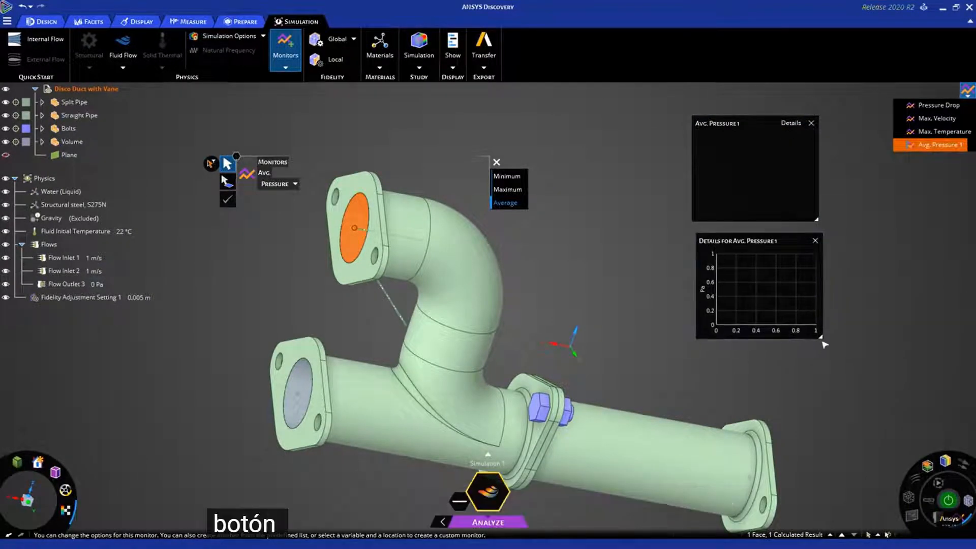
pyautogui.moveTo(820, 337); pyautogui.dragTo(892, 398)
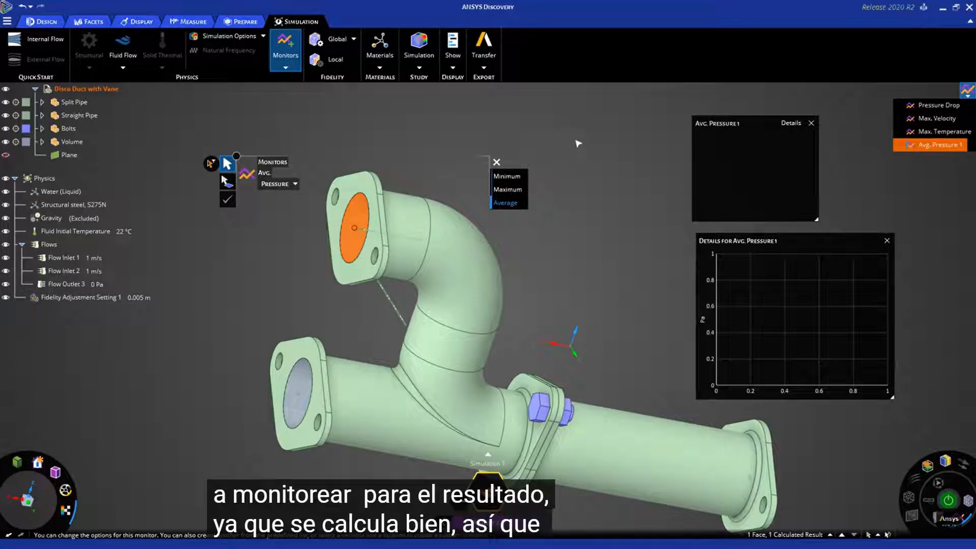
pyautogui.press('Escape')
pyautogui.press('Escape')
# - Close the small average pressure monitor window, then move its details chart above the straight pipe and enlarge it slightly
pyautogui.moveTo(578, 146); pyautogui.dragTo(542, 196, button='middle')
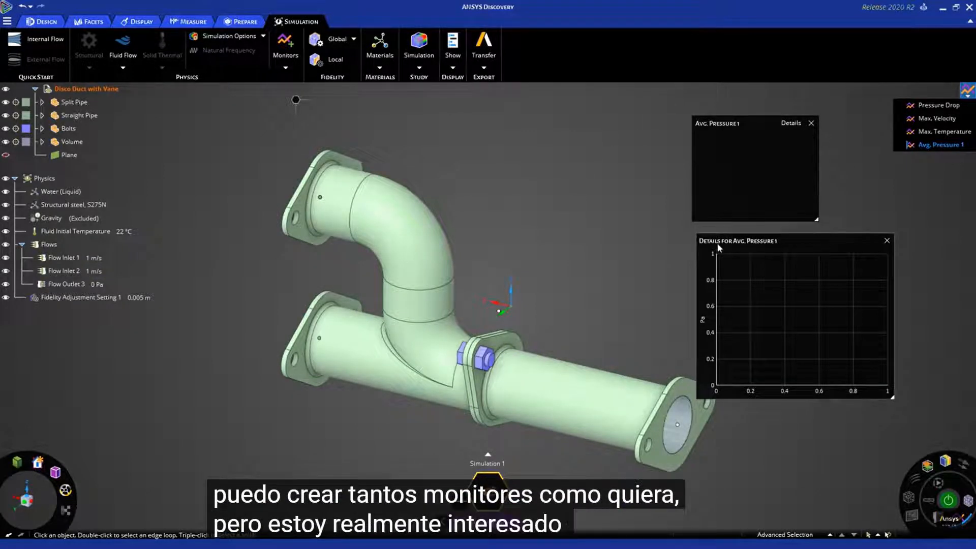
pyautogui.moveTo(517, 201)
pyautogui.mouseDown(button='middle')
pyautogui.moveTo(508, 209)
pyautogui.moveTo(522, 204)
pyautogui.mouseUp(button='middle')
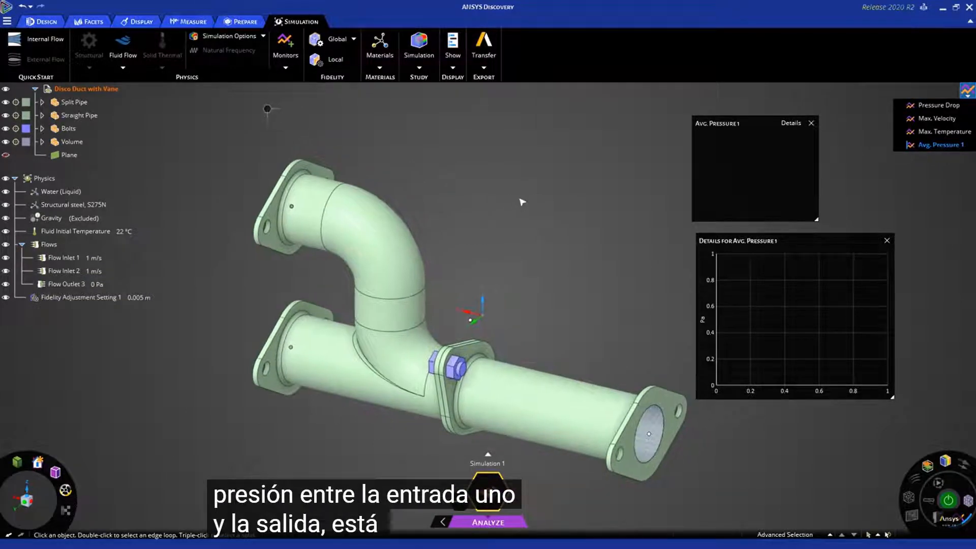
pyautogui.click(811, 124)
pyautogui.moveTo(781, 236); pyautogui.dragTo(676, 116)
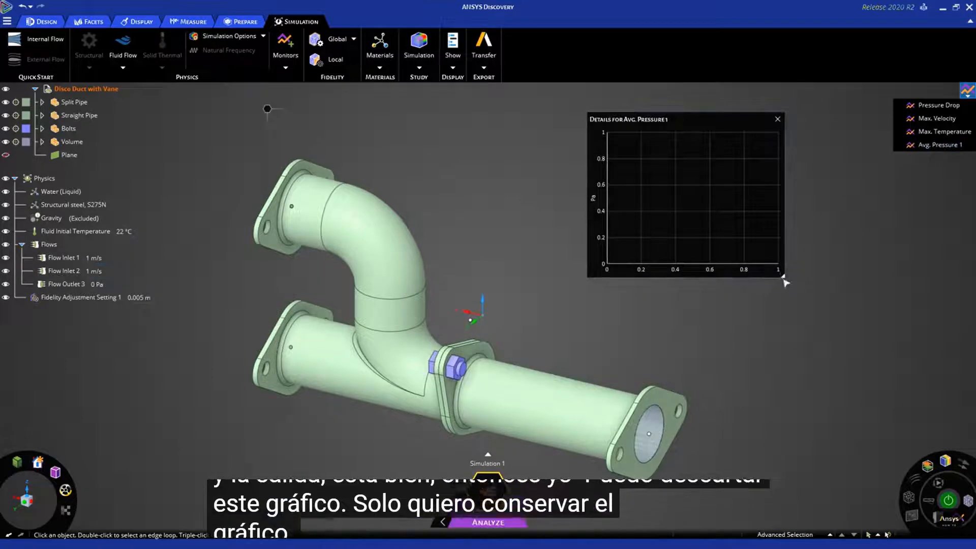
pyautogui.moveTo(785, 278); pyautogui.dragTo(801, 300)
pyautogui.keyDown('ctrl'); pyautogui.moveTo(771, 377); pyautogui.dragTo(757, 378, button='middle'); pyautogui.keyUp('ctrl')
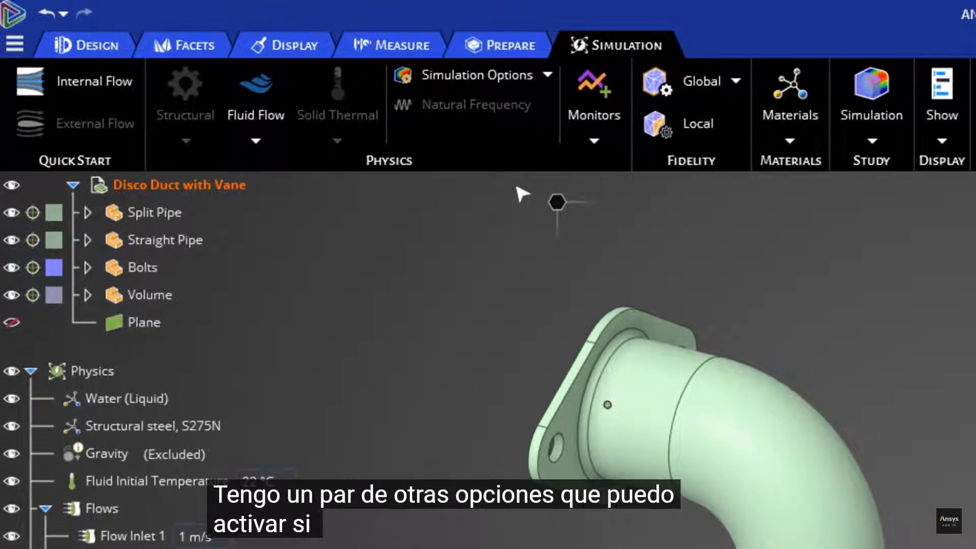
# - Set the additional fluid flow options so the simulation stops on monitored value convergence
pyautogui.click(546, 75)
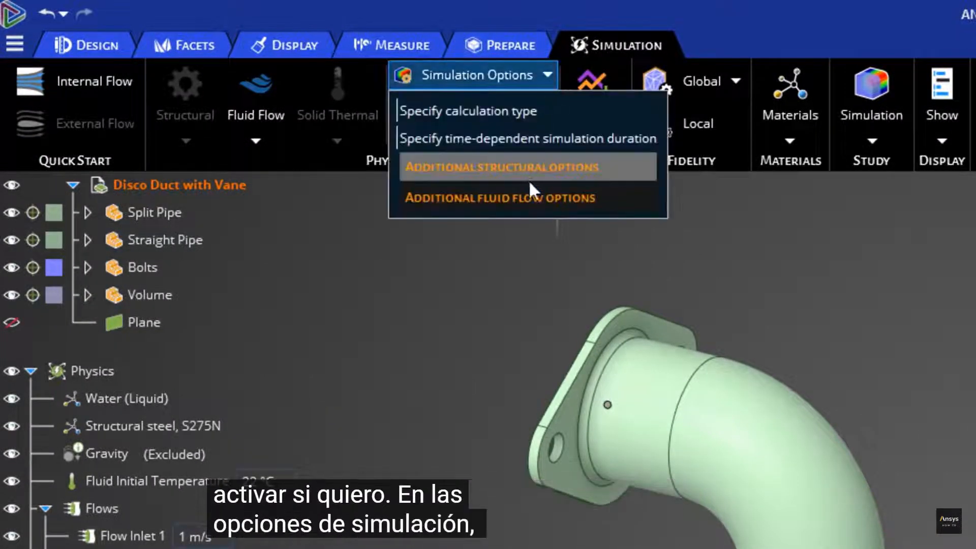
pyautogui.click(517, 198)
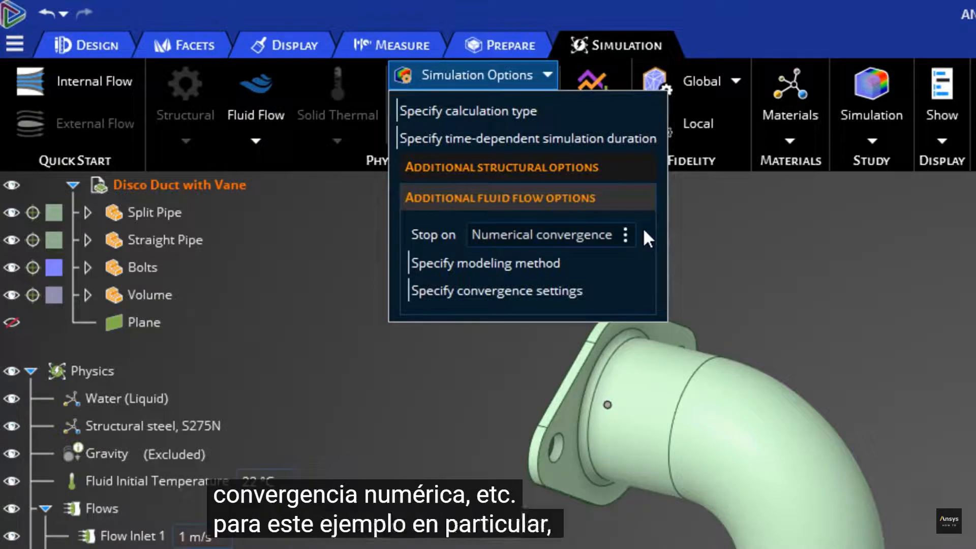
pyautogui.click(628, 230)
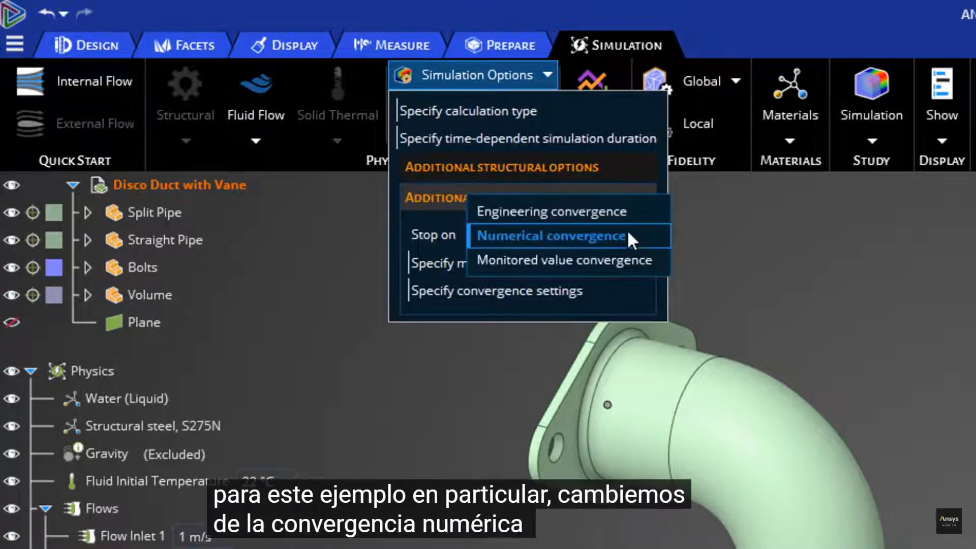
pyautogui.click(599, 261)
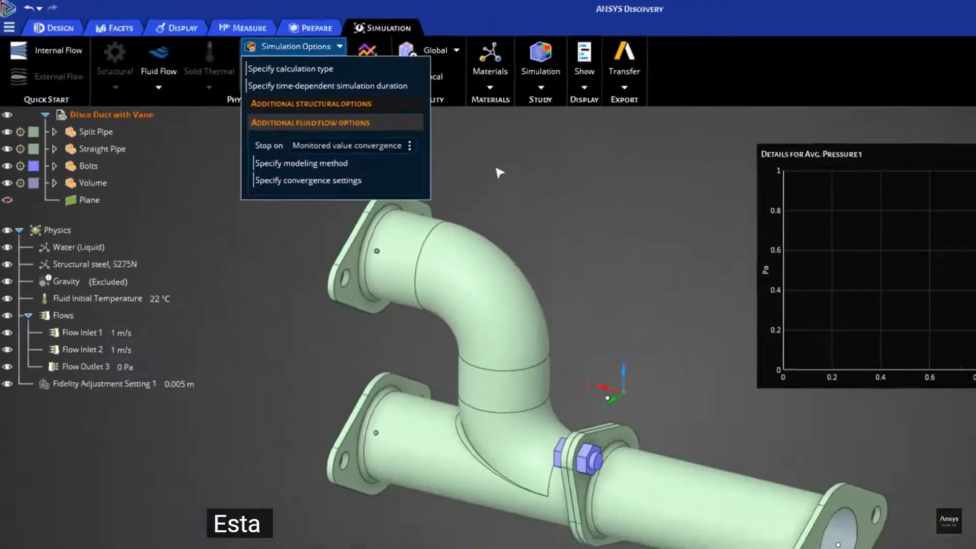
pyautogui.click(805, 278)
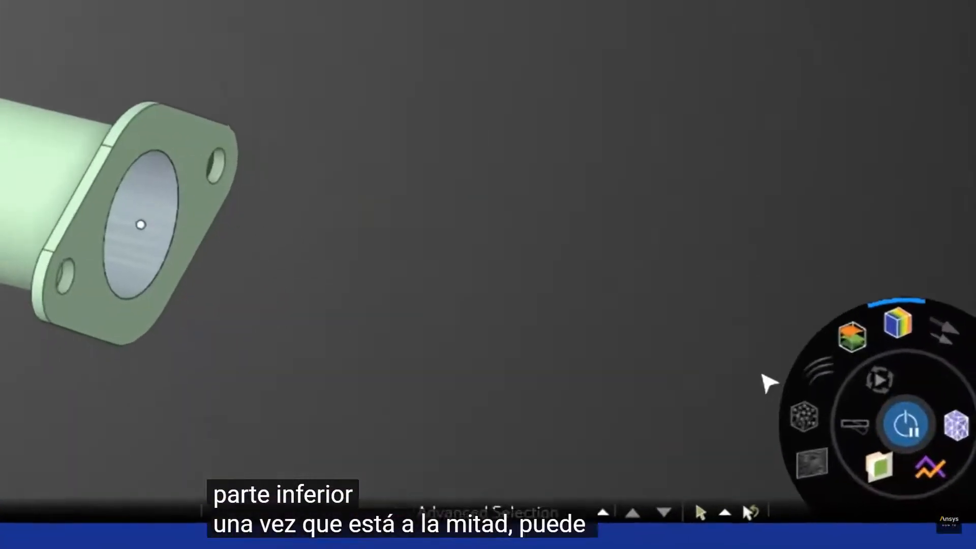
# - Show the mesh and section the duct lengthwise using the coordinate system axis, with the mesh cut at the section plane
pyautogui.click(958, 427)
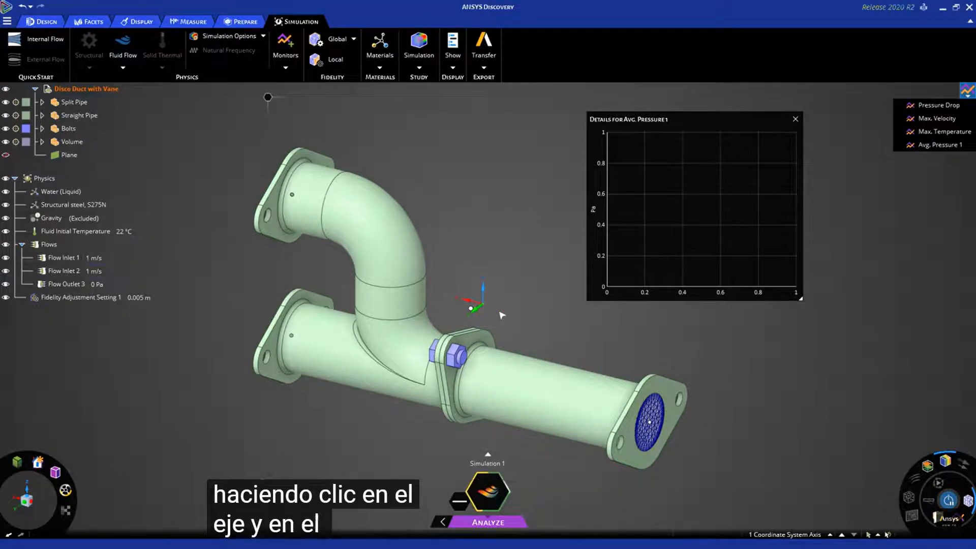
pyautogui.press('x')
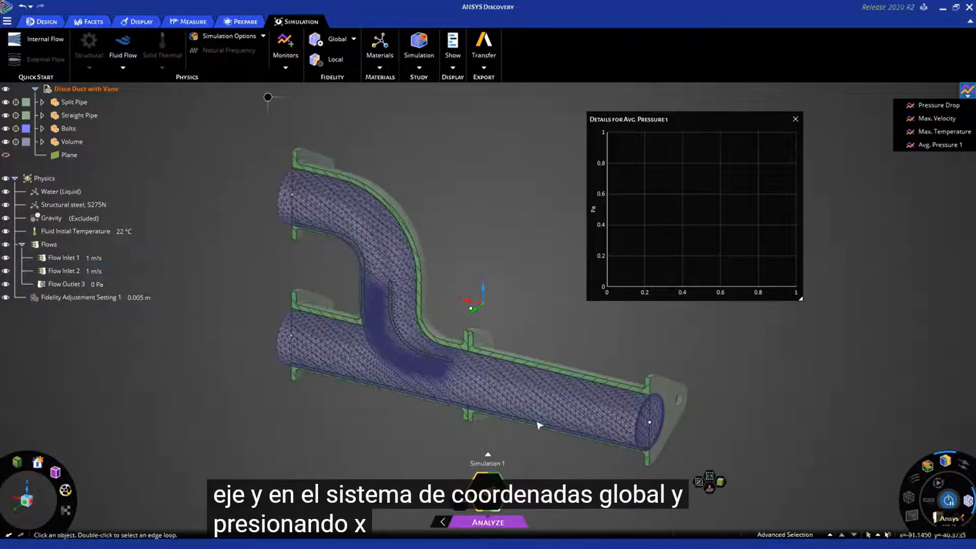
pyautogui.moveTo(530, 422)
pyautogui.mouseDown(button='middle')
pyautogui.moveTo(560, 403)
pyautogui.moveTo(530, 413)
pyautogui.mouseUp(button='middle')
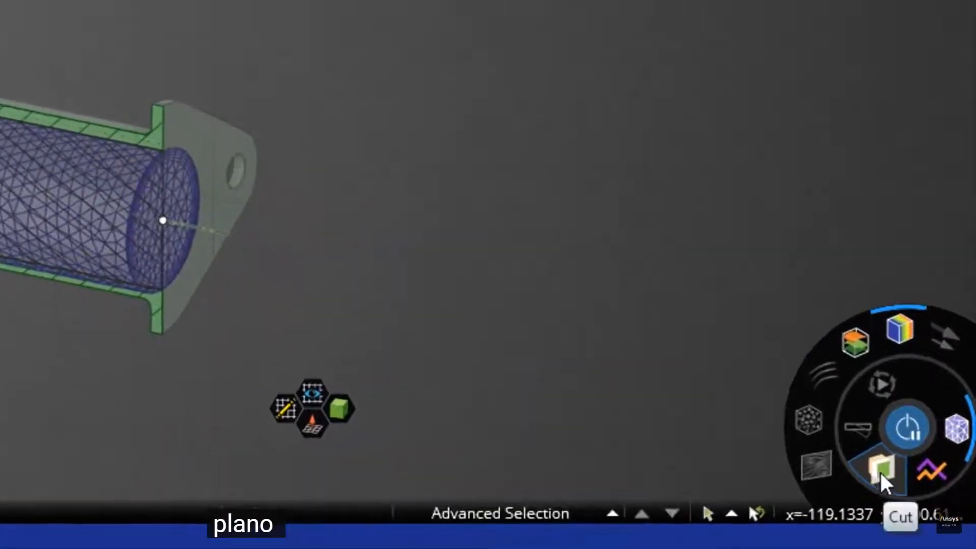
# - Examine the sectioned fluid mesh along the pipe walls and around the curved vane and its tip
pyautogui.scroll(7, 195, 217)
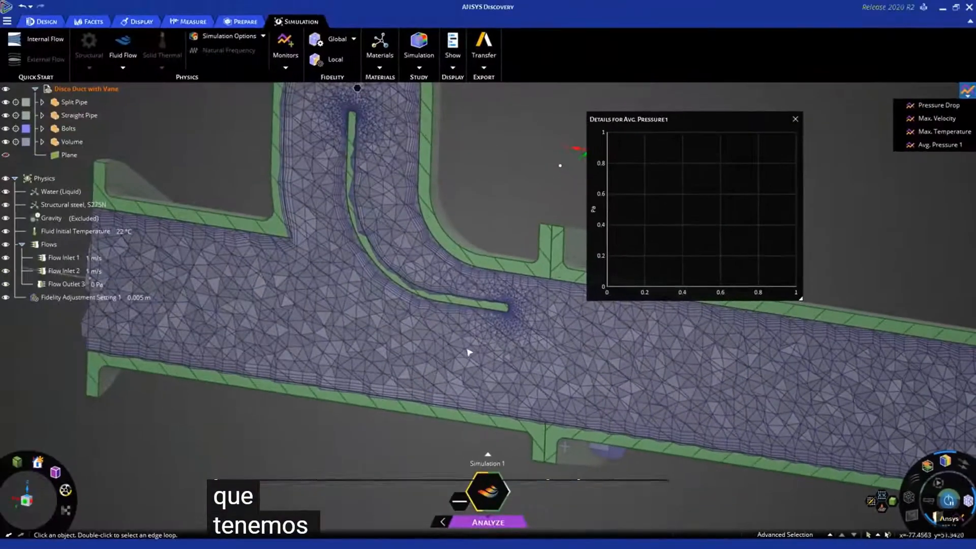
pyautogui.moveTo(482, 342); pyautogui.dragTo(428, 366, button='middle')
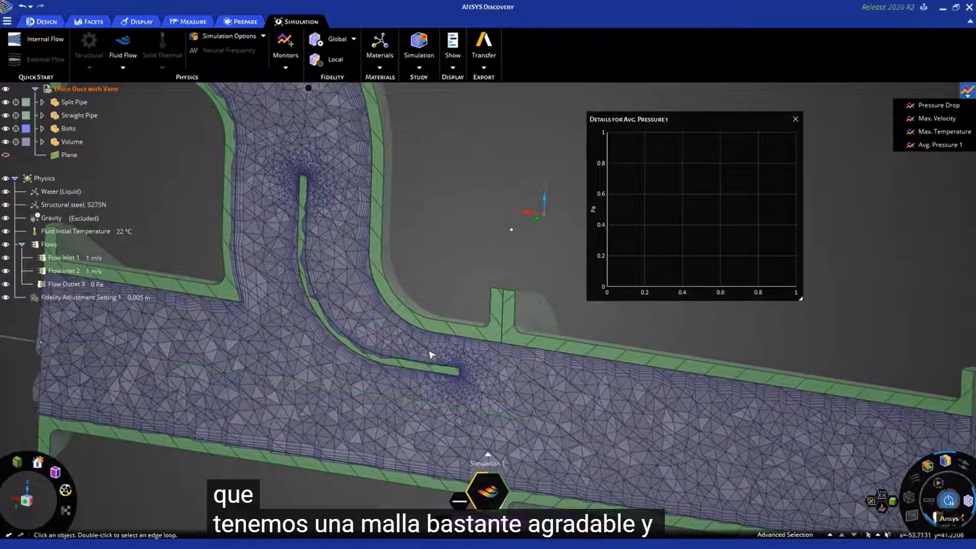
pyautogui.scroll(2, 431, 355)
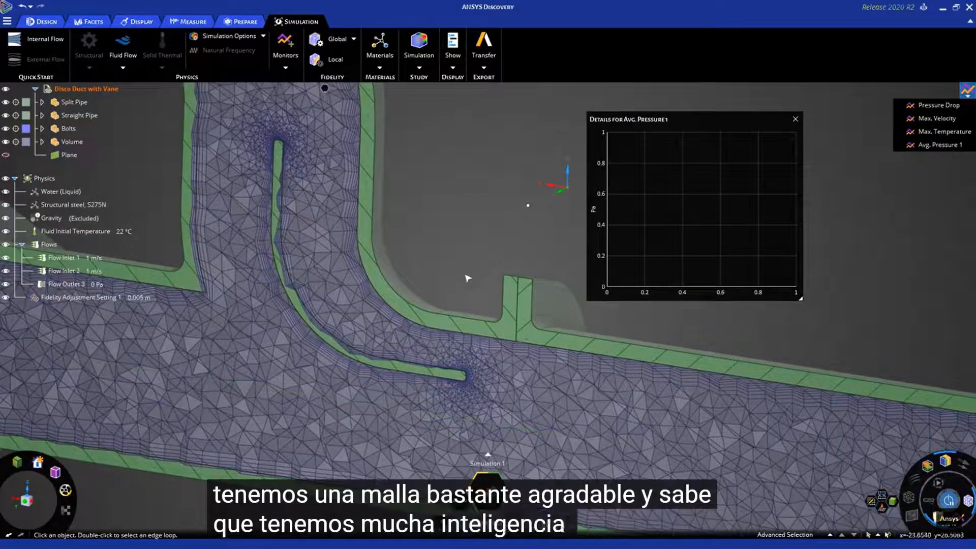
pyautogui.moveTo(468, 278); pyautogui.dragTo(466, 285, button='middle')
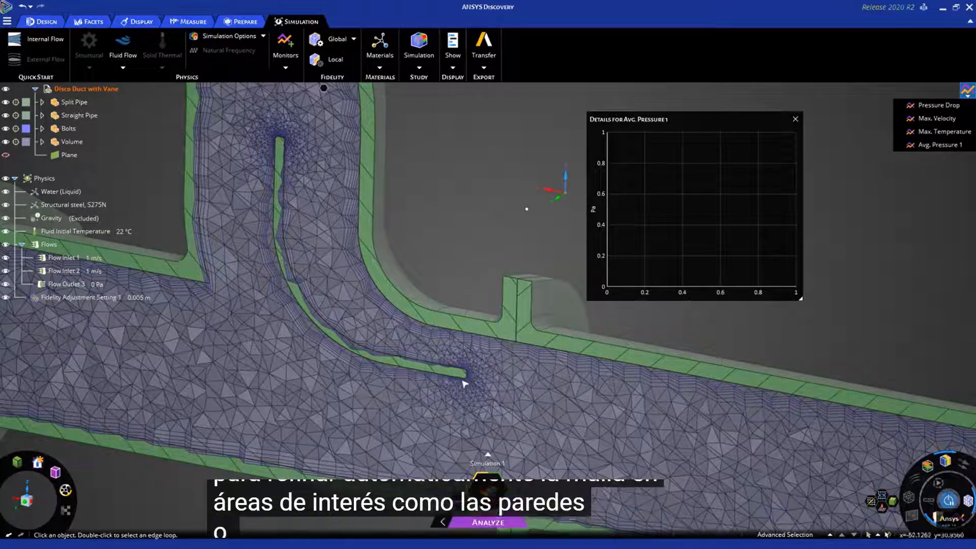
pyautogui.scroll(5, 465, 385)
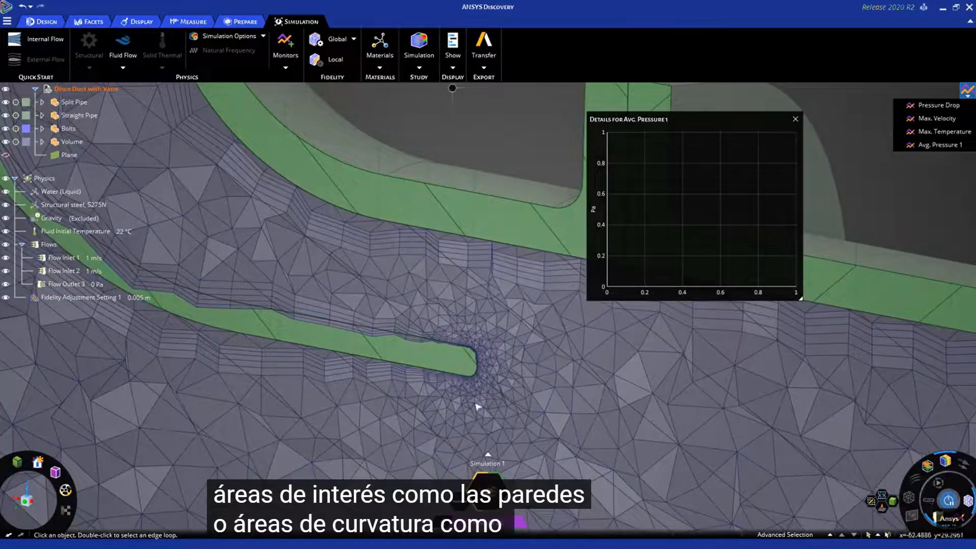
pyautogui.scroll(-5, 496, 398)
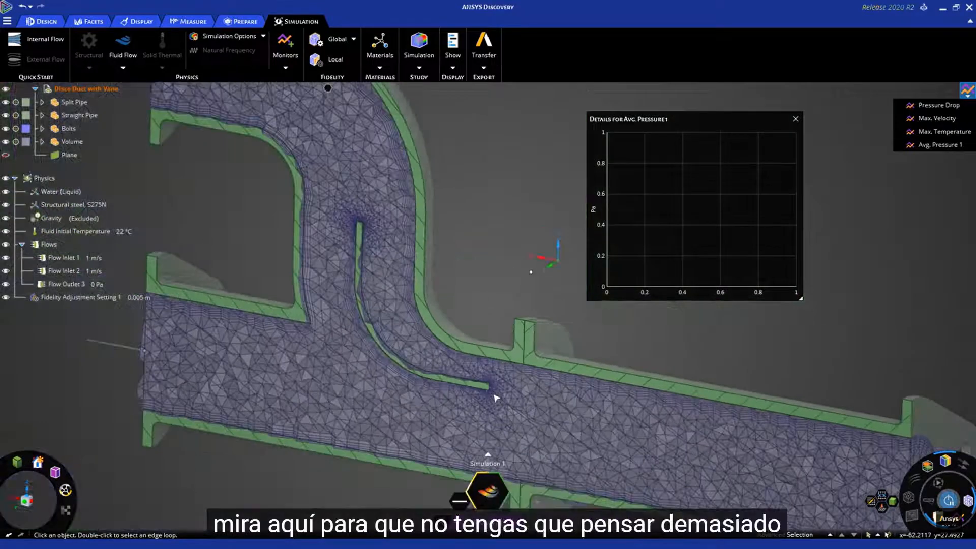
pyautogui.scroll(-2, 495, 401)
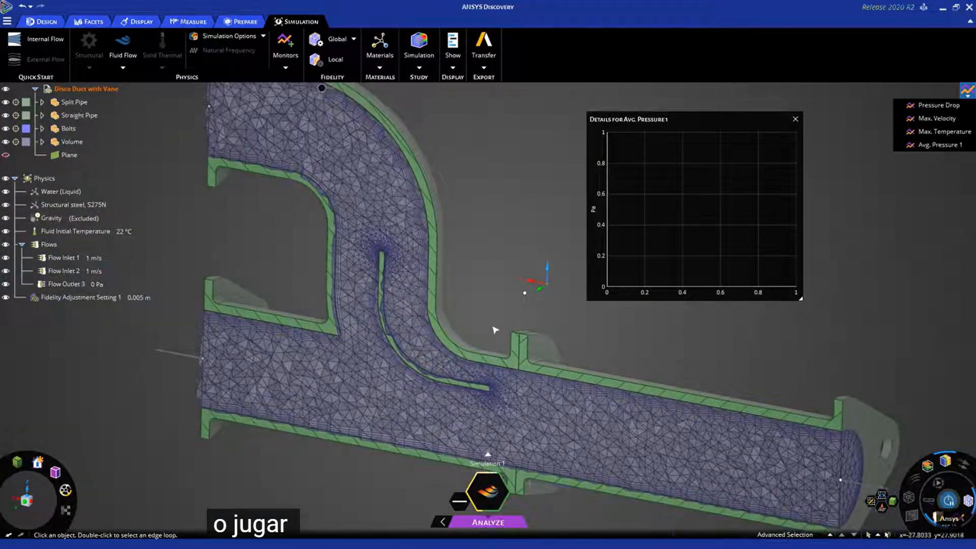
pyautogui.scroll(-2, 496, 314)
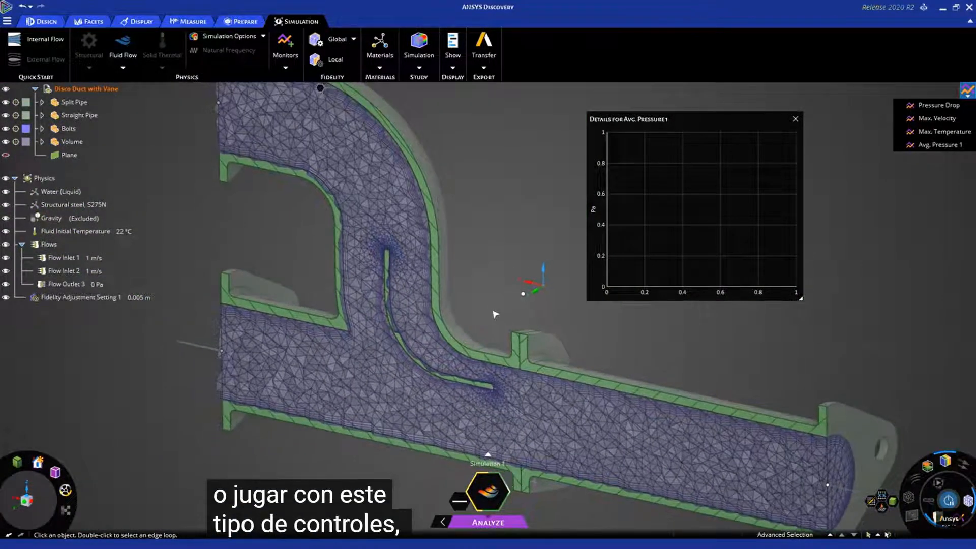
pyautogui.scroll(-3, 496, 314)
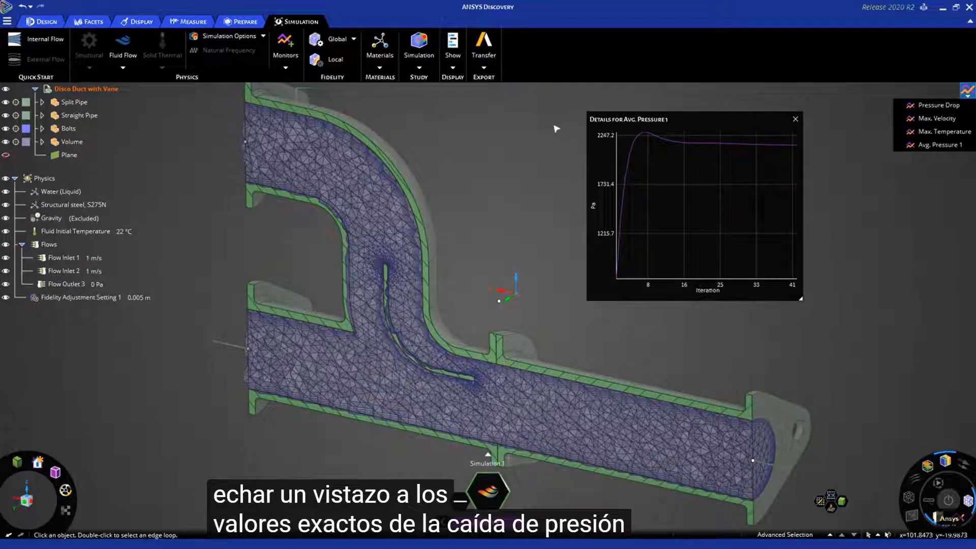
# - Check the average pressure convergence chart and examine the temperature results on the sectioned mesh near the vane's tip
pyautogui.moveTo(722, 144)
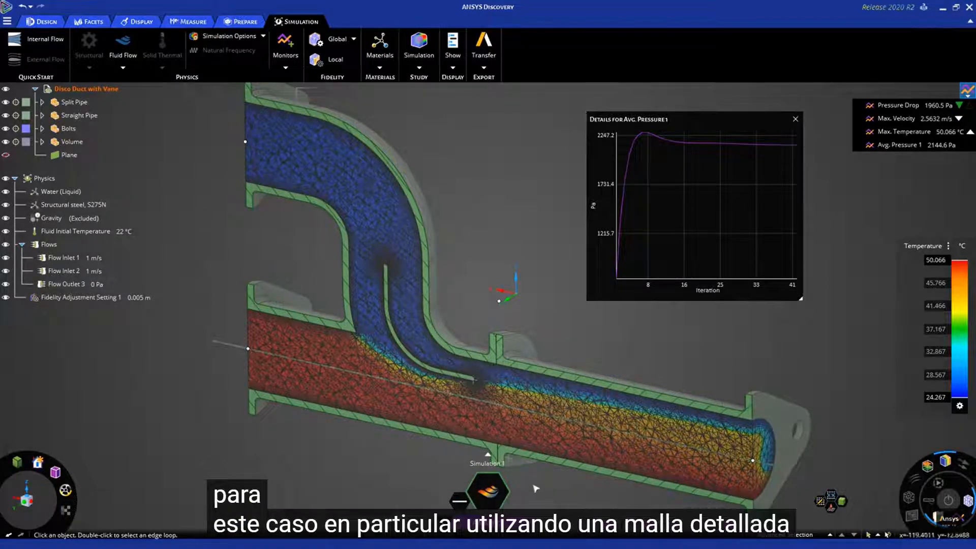
pyautogui.scroll(5, 556, 430)
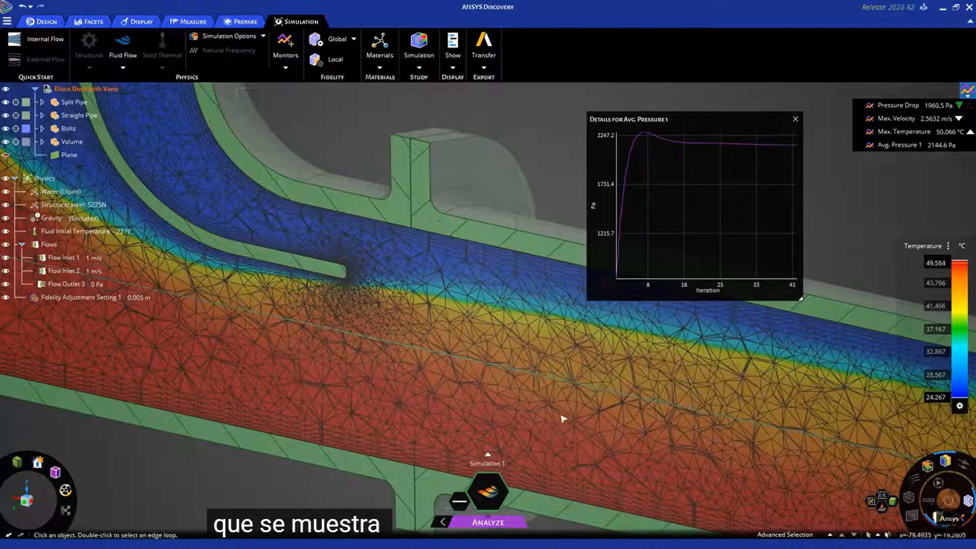
pyautogui.scroll(-5, 560, 417)
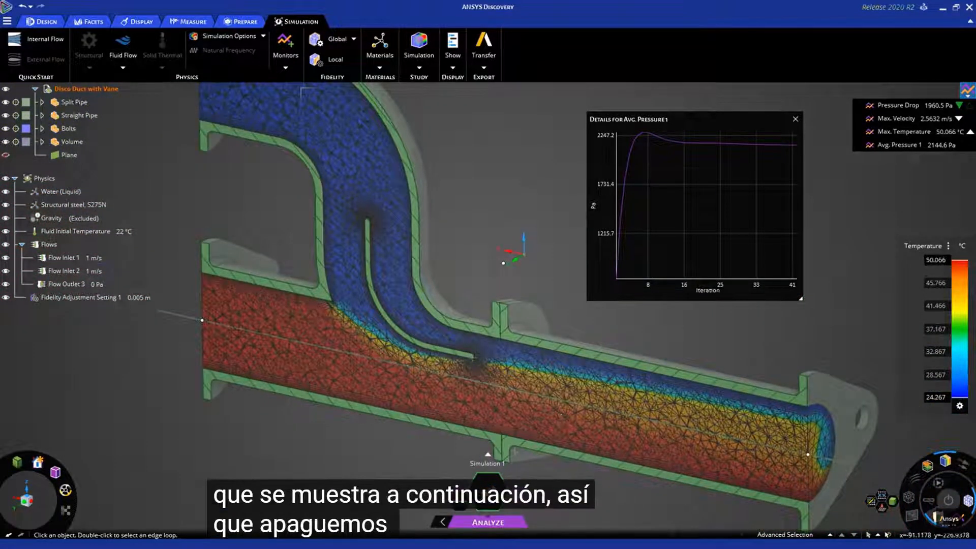
# - Turn off the mesh cut at the section plane so the whole fluid mesh shows its surface temperatures
pyautogui.click(935, 517)
pyautogui.moveTo(603, 405); pyautogui.dragTo(551, 395, button='middle')
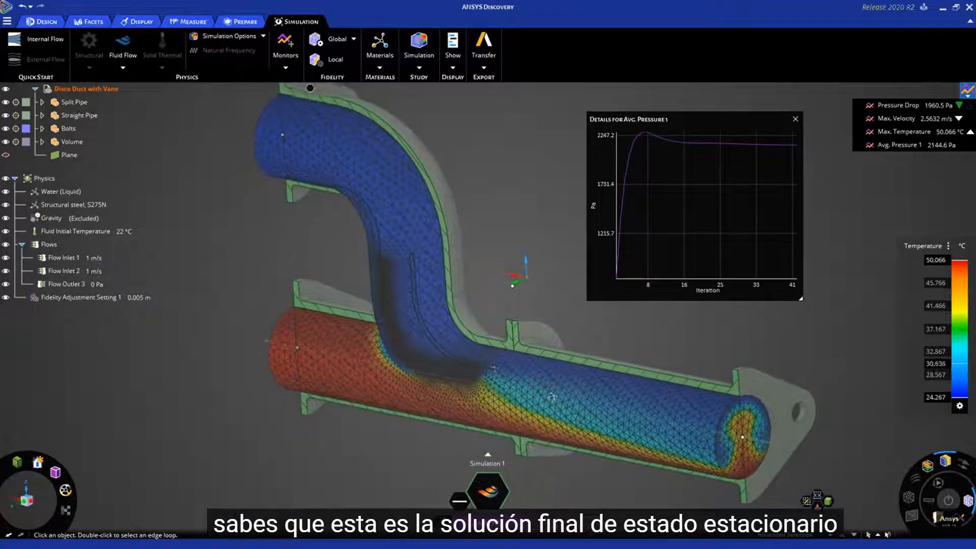
pyautogui.scroll(2, 494, 386)
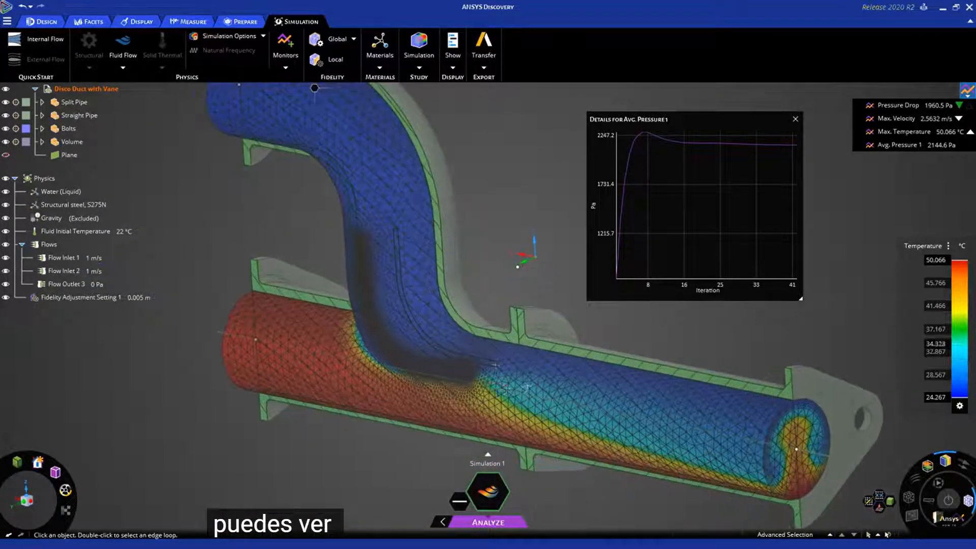
pyautogui.moveTo(493, 385); pyautogui.dragTo(589, 395, button='middle')
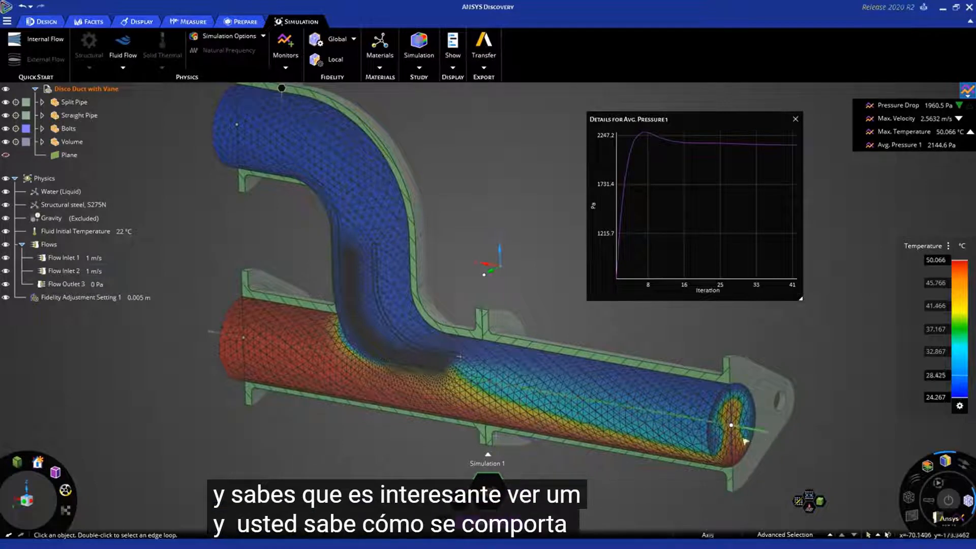
# - Examine the temperature distribution on the fluid mesh at the duct's outlet and along the straight pipe
pyautogui.scroll(5, 763, 442)
pyautogui.scroll(-5, 730, 446)
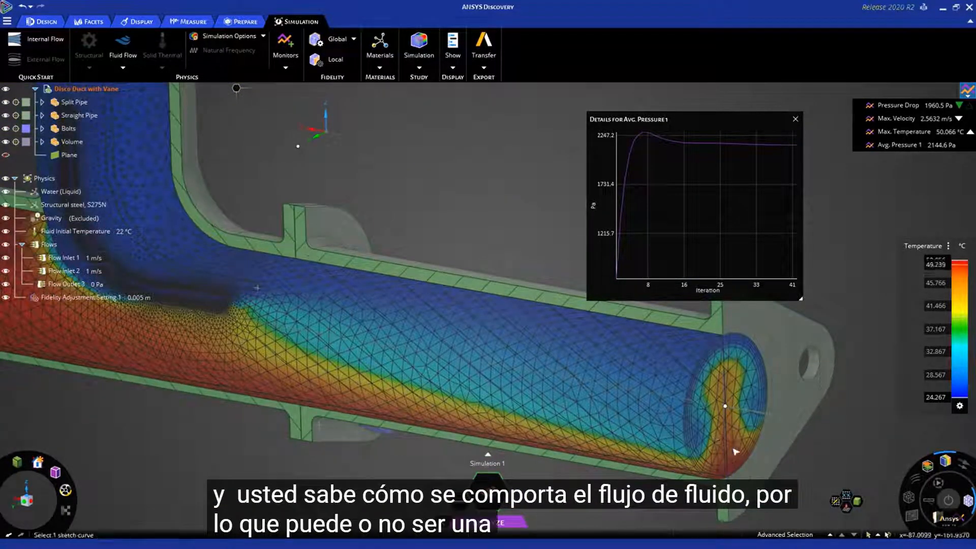
pyautogui.scroll(-6, 732, 448)
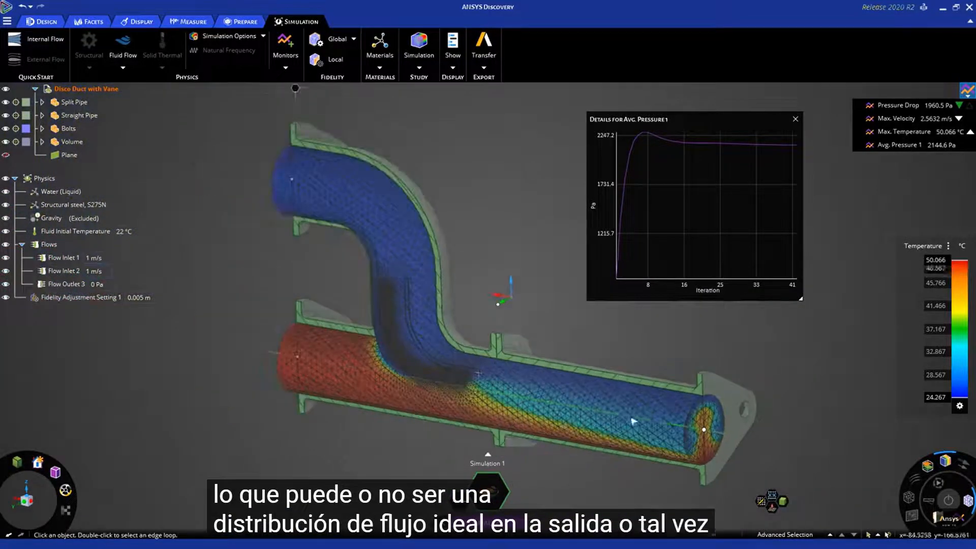
pyautogui.keyDown('shift'); pyautogui.moveTo(633, 421); pyautogui.dragTo(655, 423, button='middle'); pyautogui.keyUp('shift')
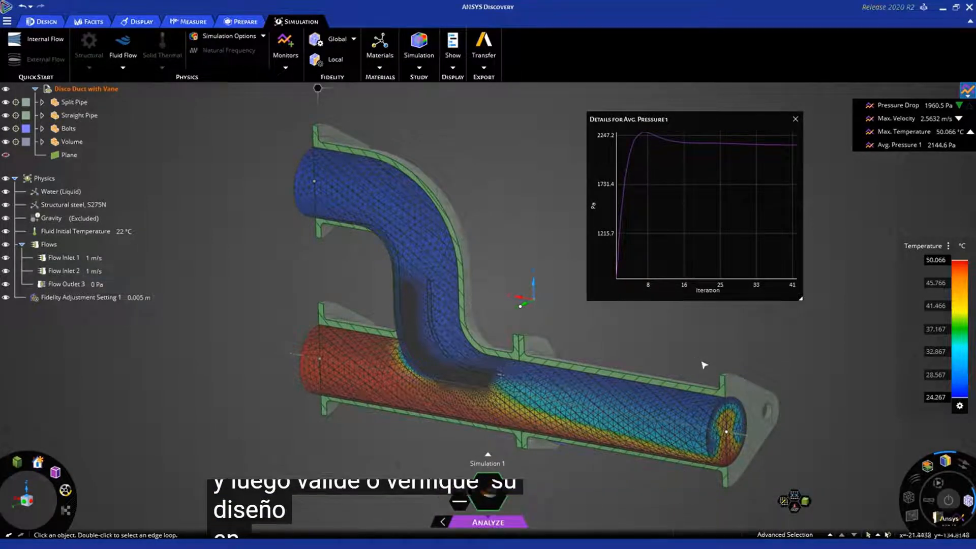
# - Open the export choices for transferring the simulation to Fluent 2020 R2
pyautogui.keyDown('ctrl'); pyautogui.moveTo(676, 353); pyautogui.dragTo(649, 350, button='middle'); pyautogui.keyUp('ctrl')
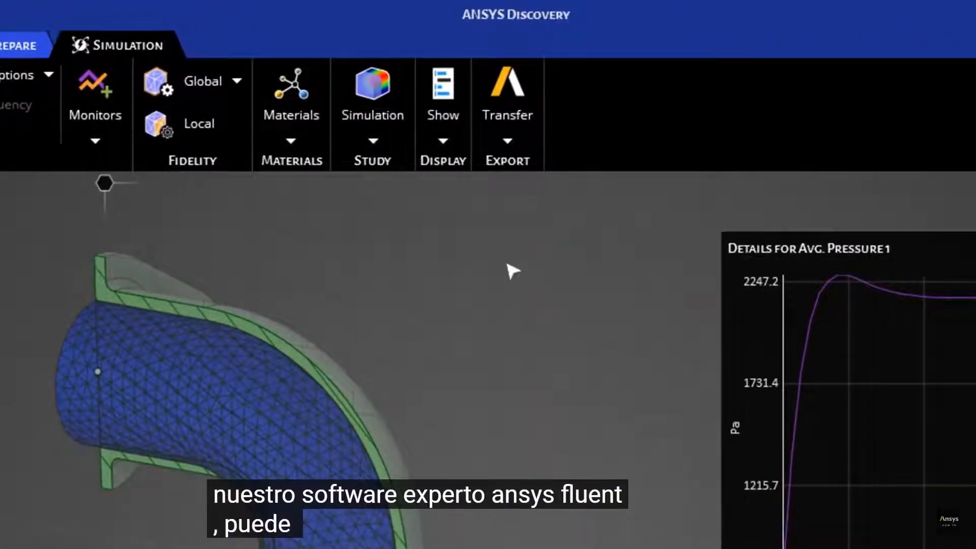
pyautogui.click(508, 142)
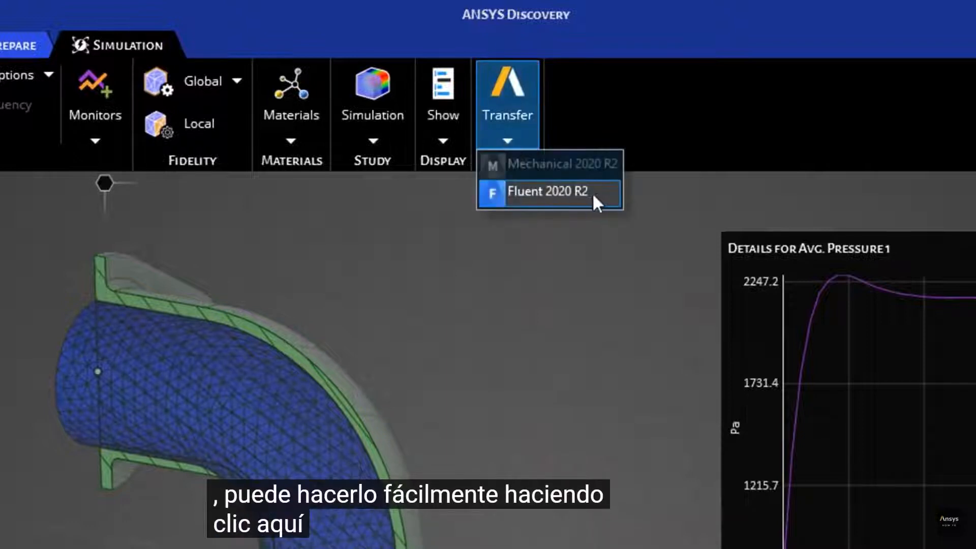